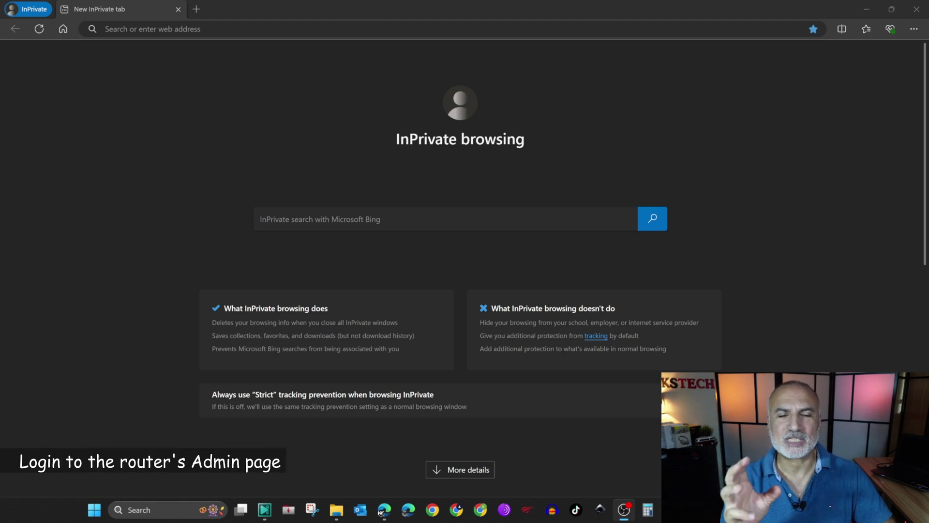
# Load tplinkwifi.net in Edge to reach the TP-Link AXE5400 router login page.
pyautogui.click(248, 29)
pyautogui.write('tplink')
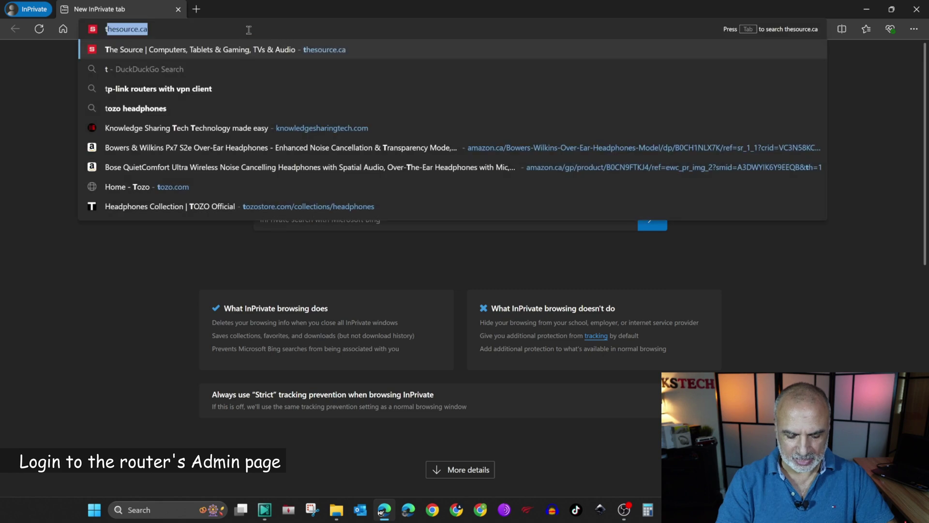
pyautogui.write('wifi.net')
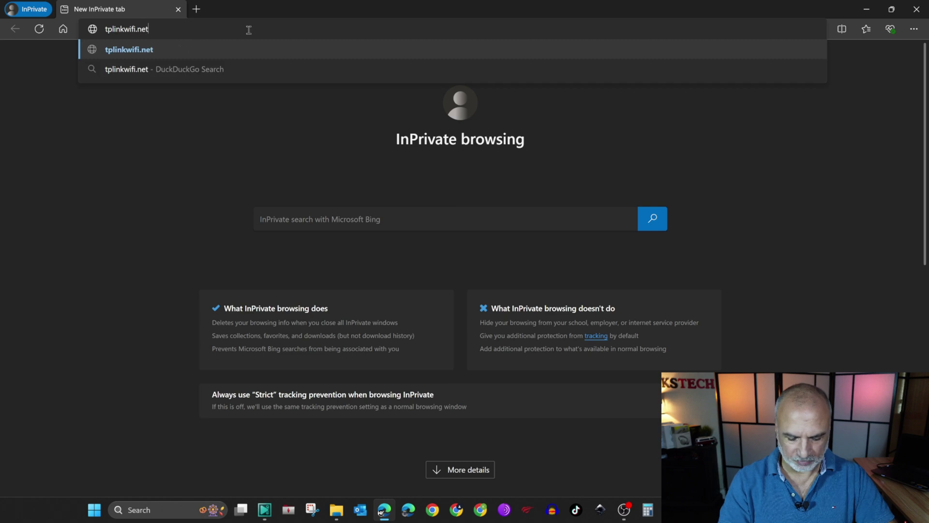
pyautogui.press('Return')
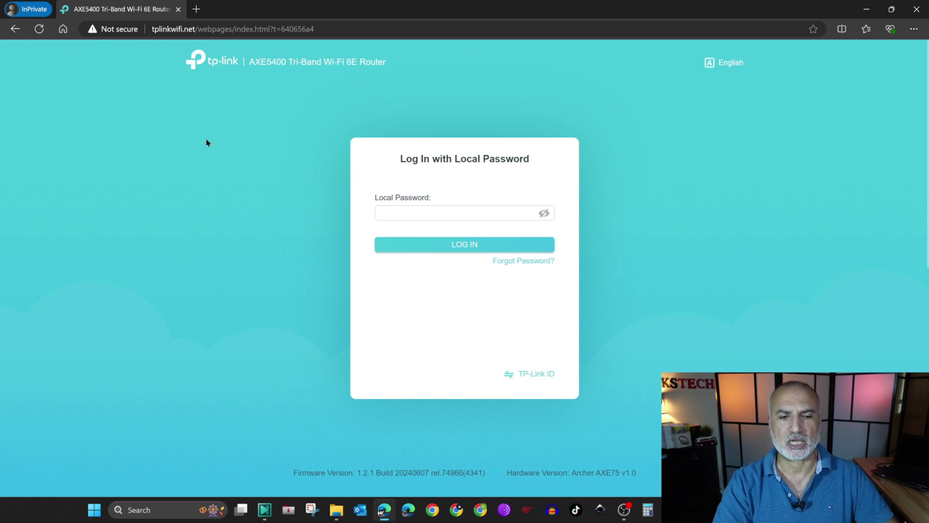
pyautogui.click(136, 509)
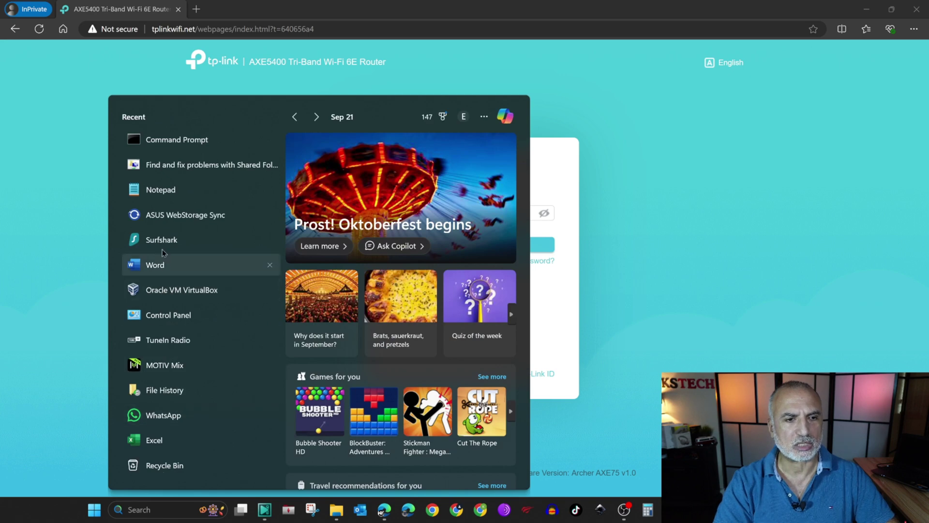
# Run ipconfig in Command Prompt, confirm the 192.168.0.1 default gateway, then close it.
pyautogui.click(165, 140)
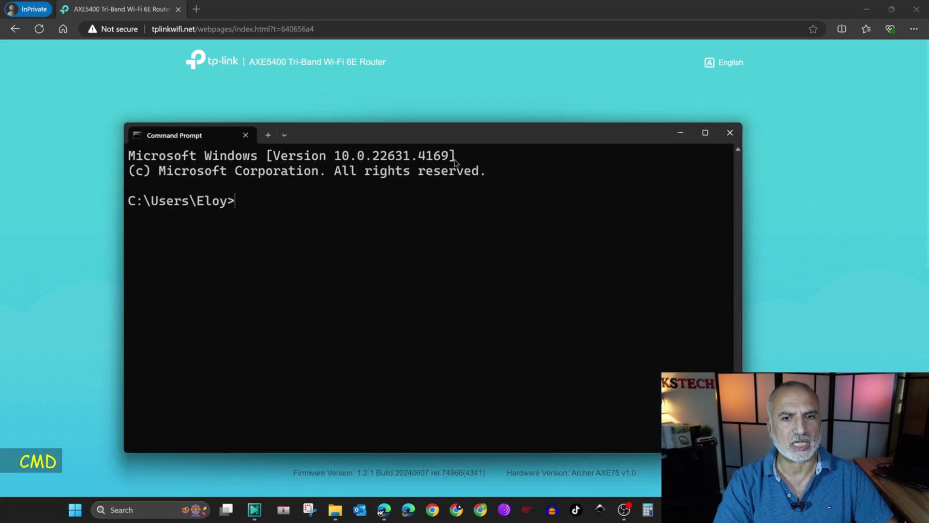
pyautogui.write('i')
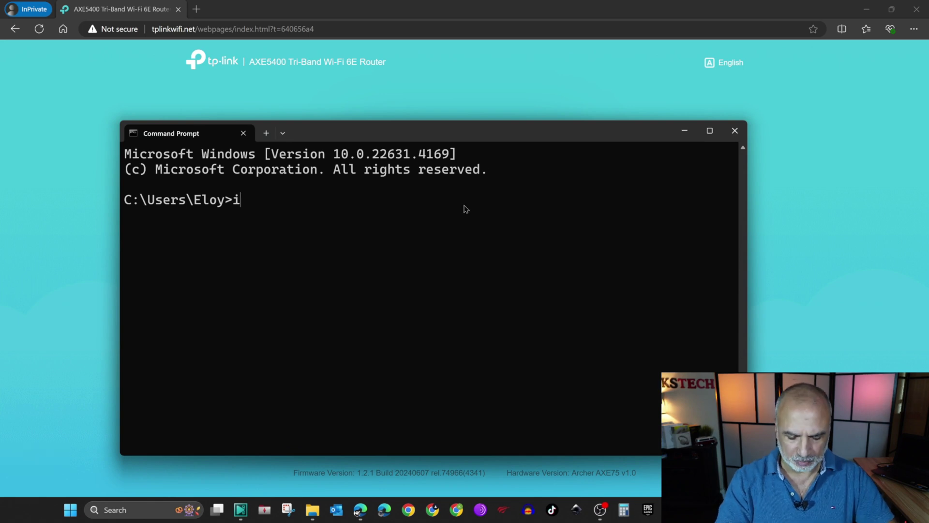
pyautogui.write('pconfig')
pyautogui.press('Return')
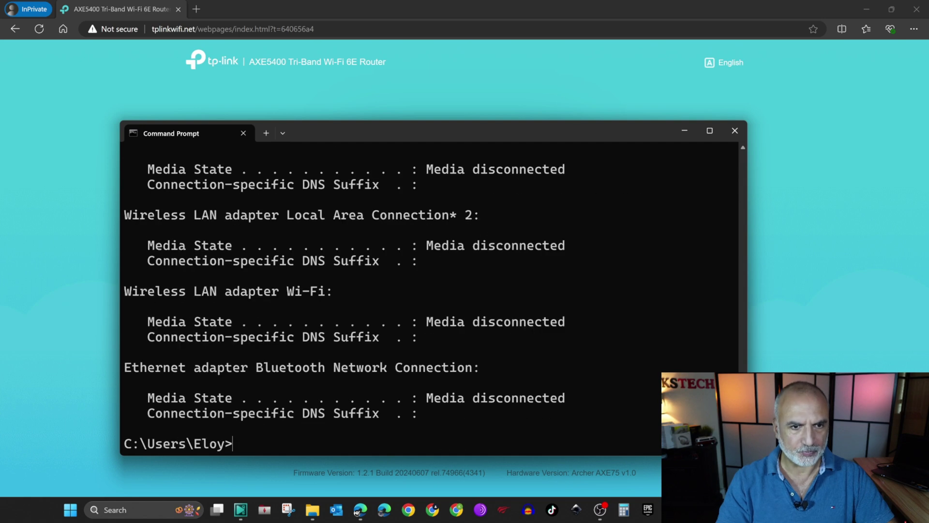
pyautogui.scroll(10, 538, 298)
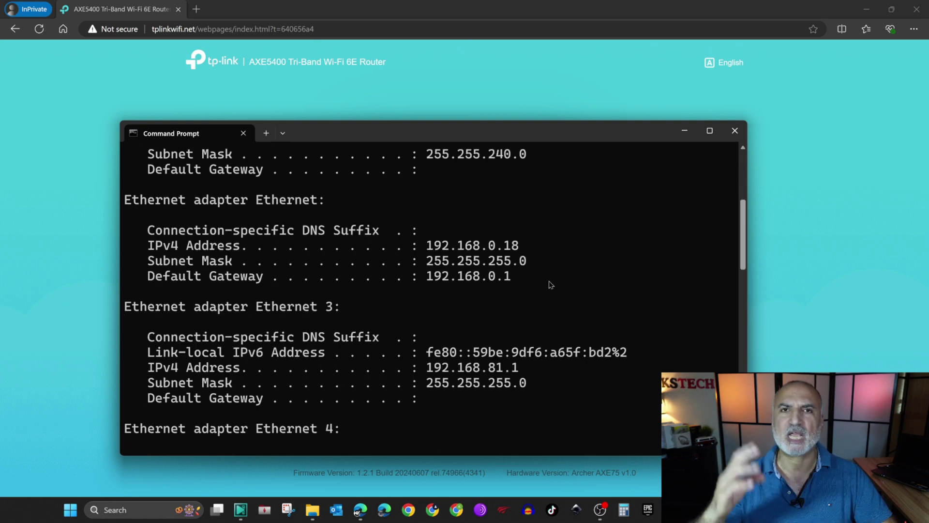
pyautogui.scroll(1, 550, 284)
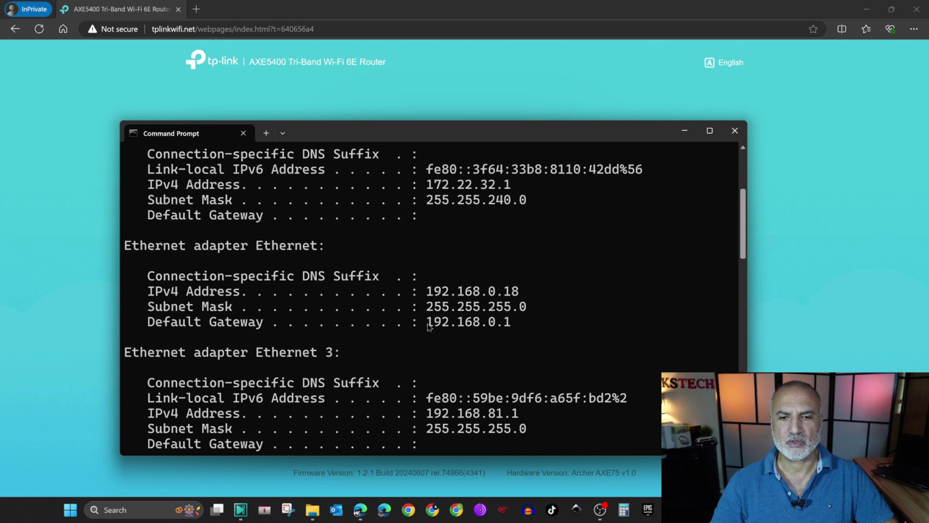
pyautogui.moveTo(428, 328); pyautogui.dragTo(512, 331)
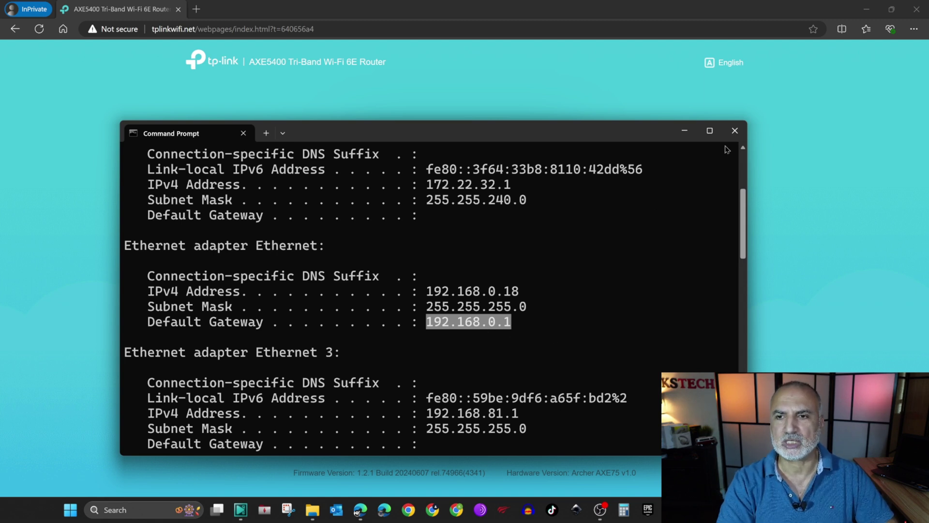
pyautogui.click(734, 131)
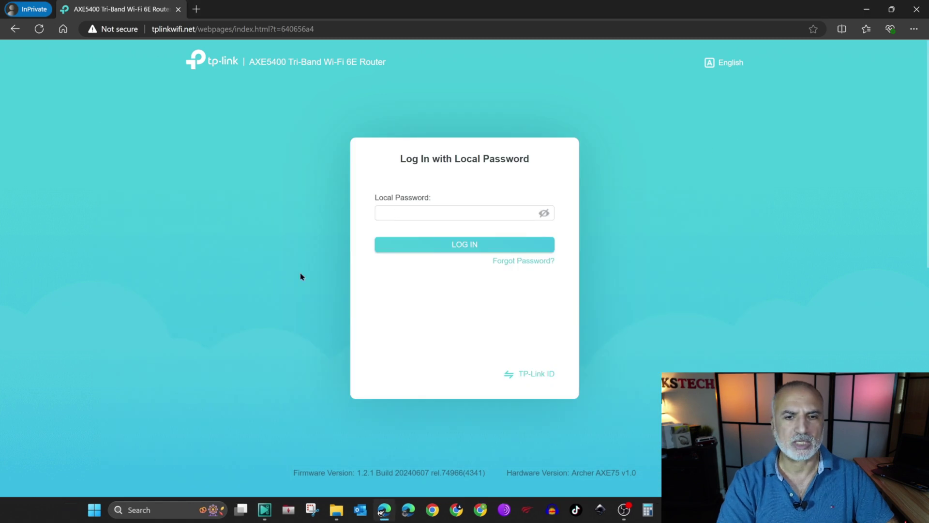
# Log in to the router with the local password and switch to the Advanced tab.
pyautogui.click(433, 214)
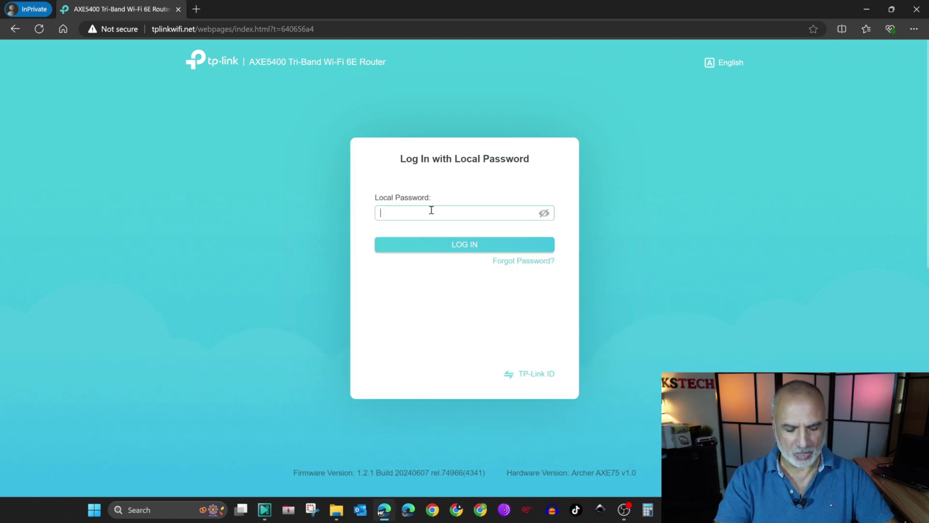
pyautogui.write('•')
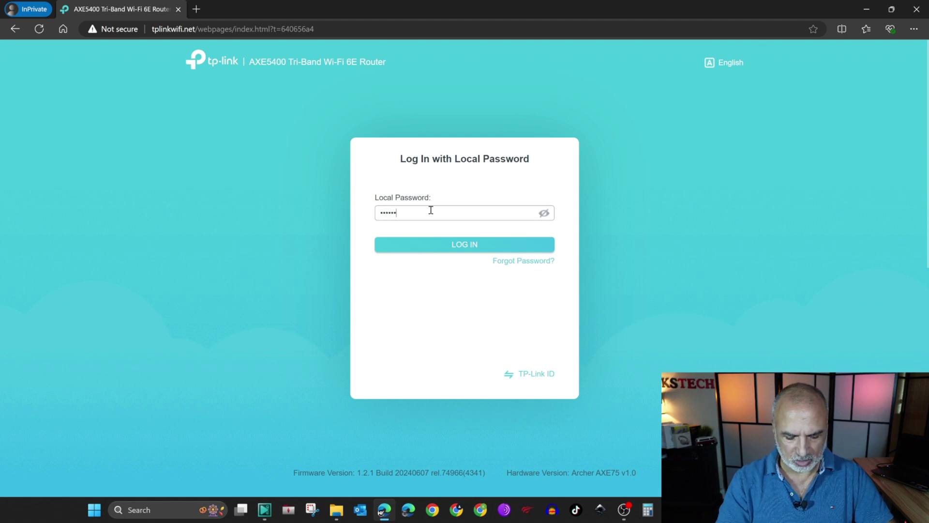
pyautogui.press('Return')
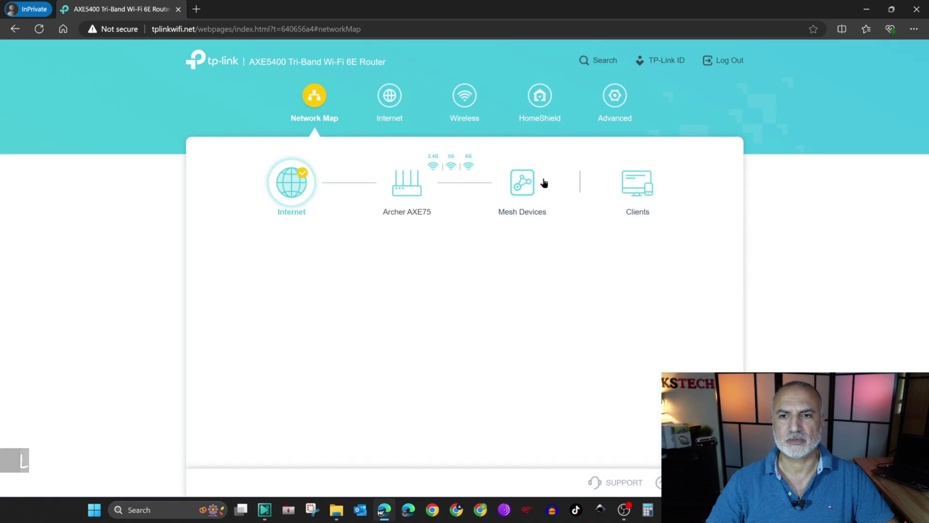
pyautogui.click(616, 101)
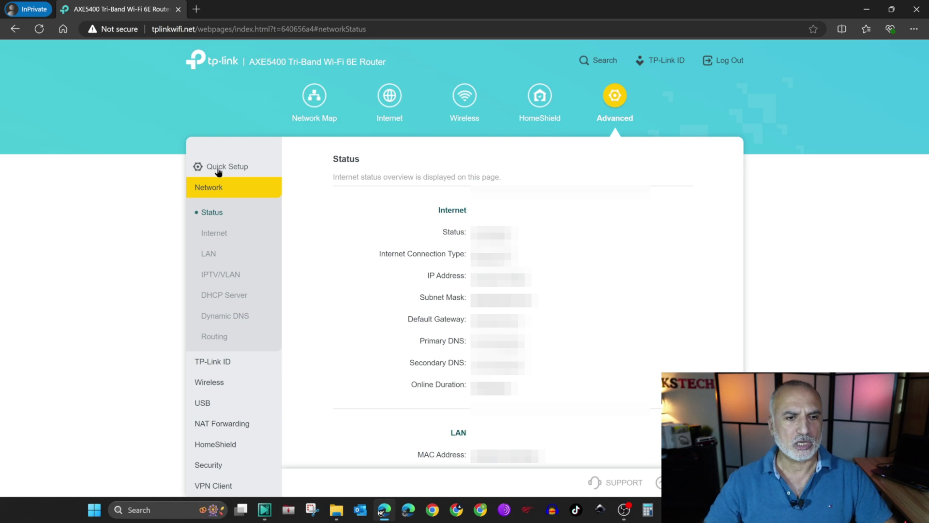
# Sign in on the TP-Link ID page with the account's e-mail and password to bind the router.
pyautogui.click(210, 364)
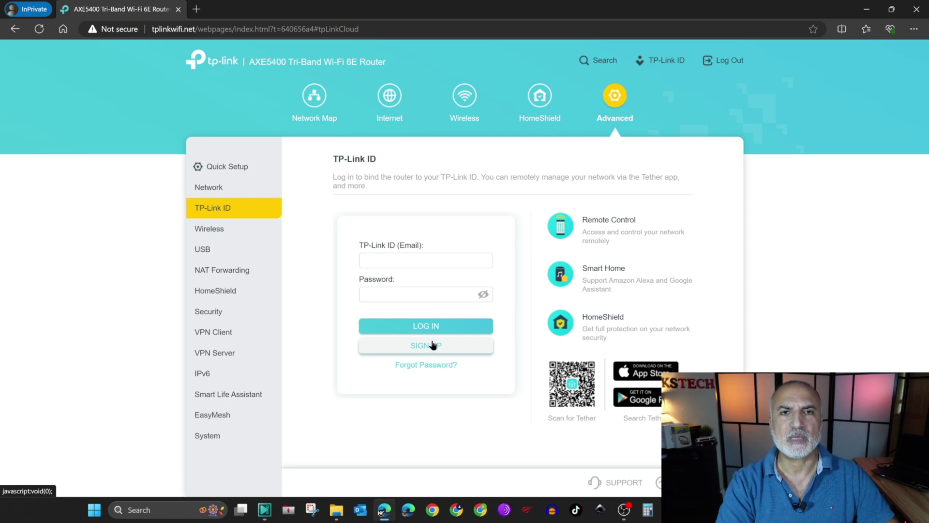
pyautogui.click(431, 328)
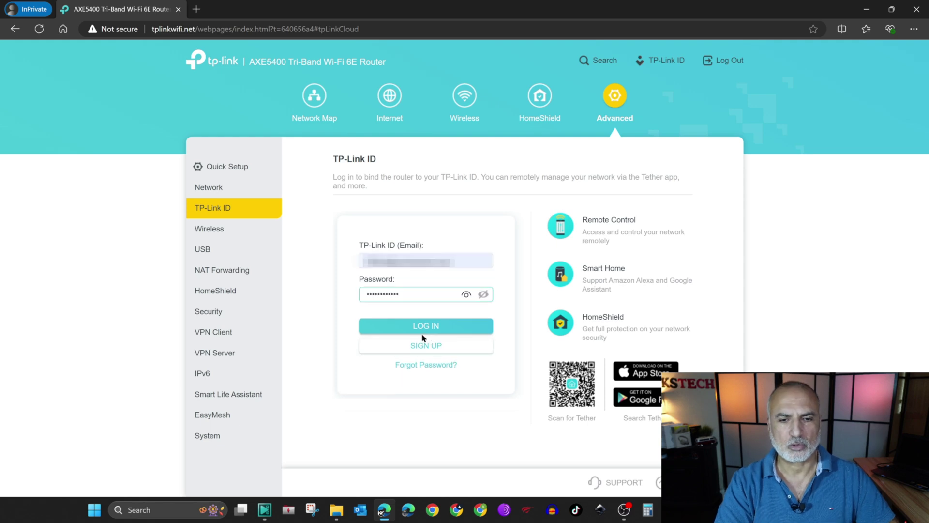
pyautogui.click(422, 330)
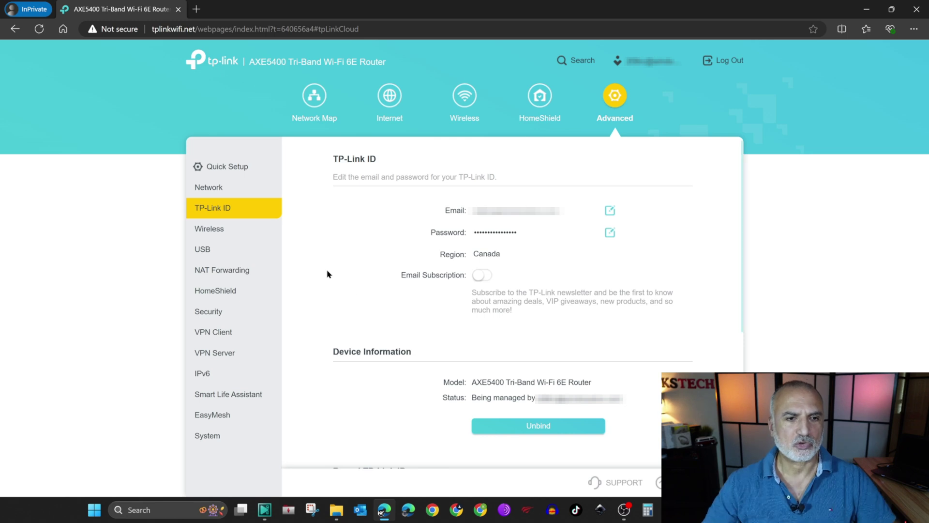
# Under Dynamic DNS, keep the TP-Link provider and register and save the domain ksttp.
pyautogui.click(616, 98)
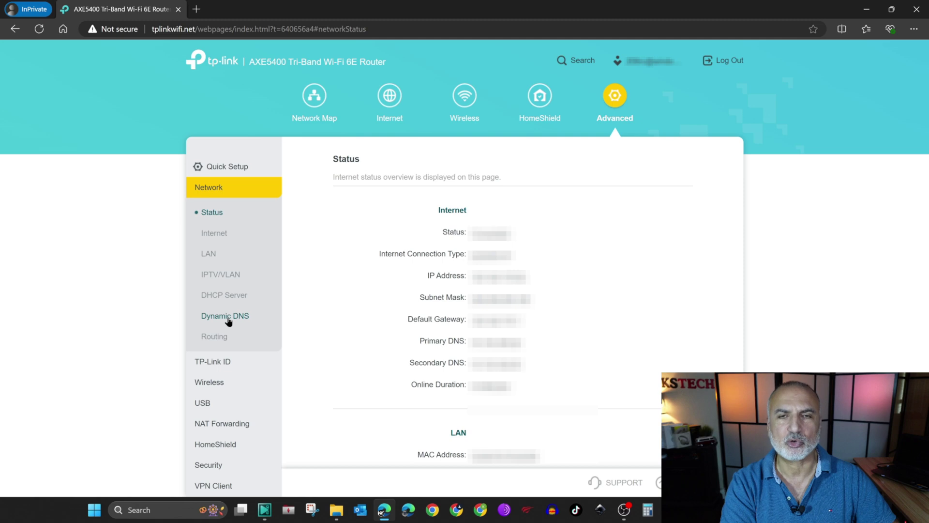
pyautogui.click(229, 318)
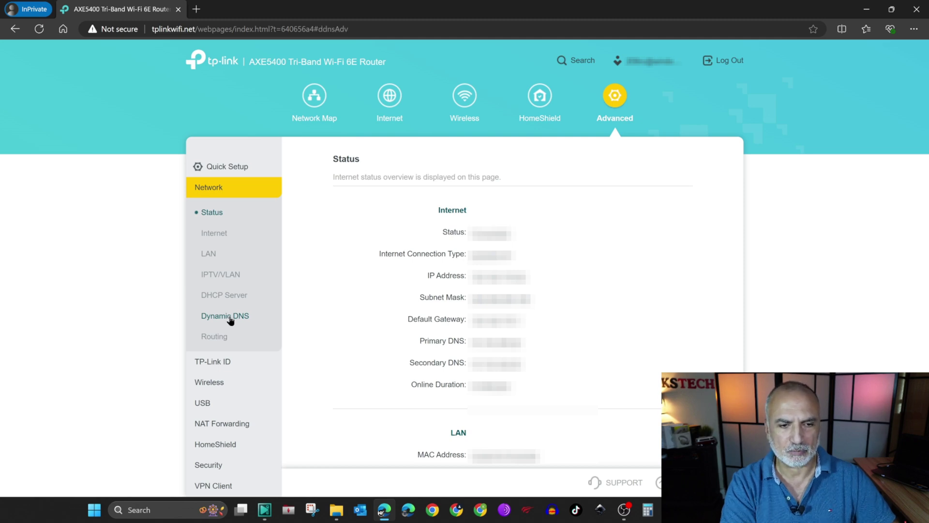
pyautogui.click(571, 222)
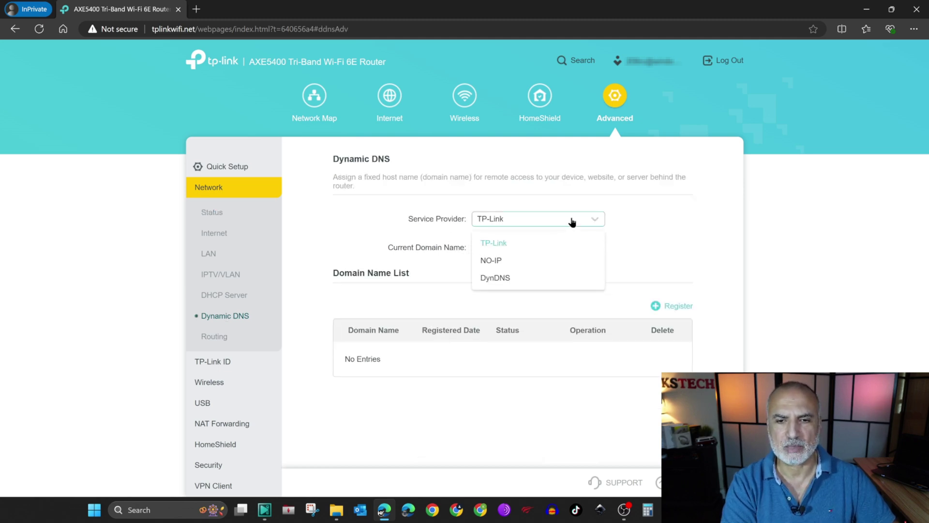
pyautogui.click(573, 222)
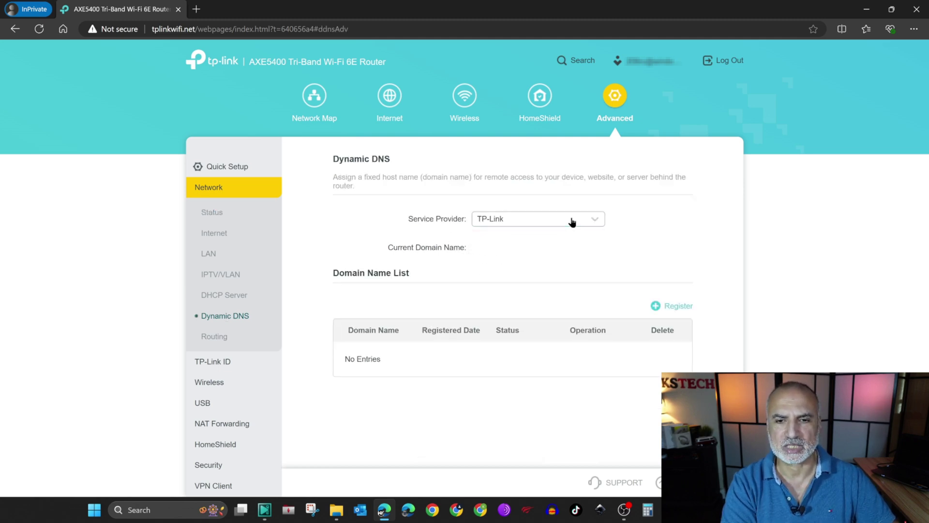
pyautogui.click(657, 307)
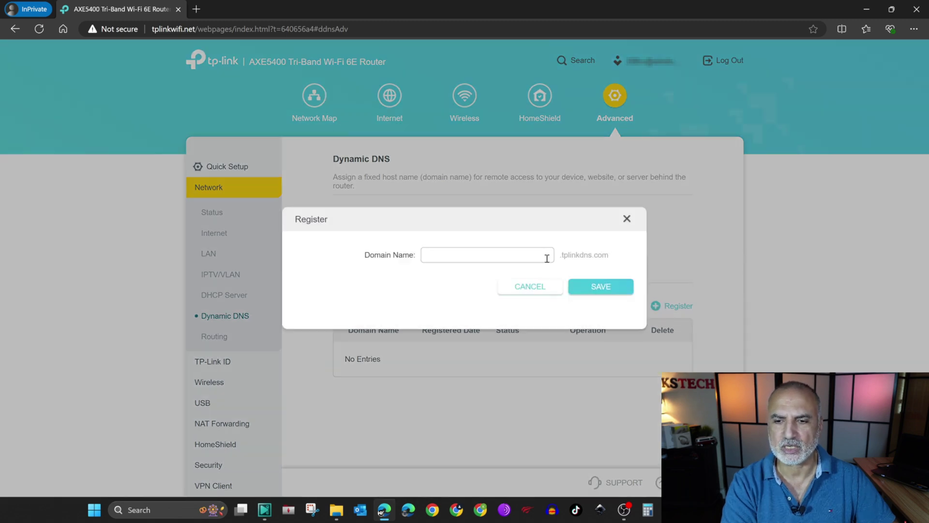
pyautogui.click(497, 257)
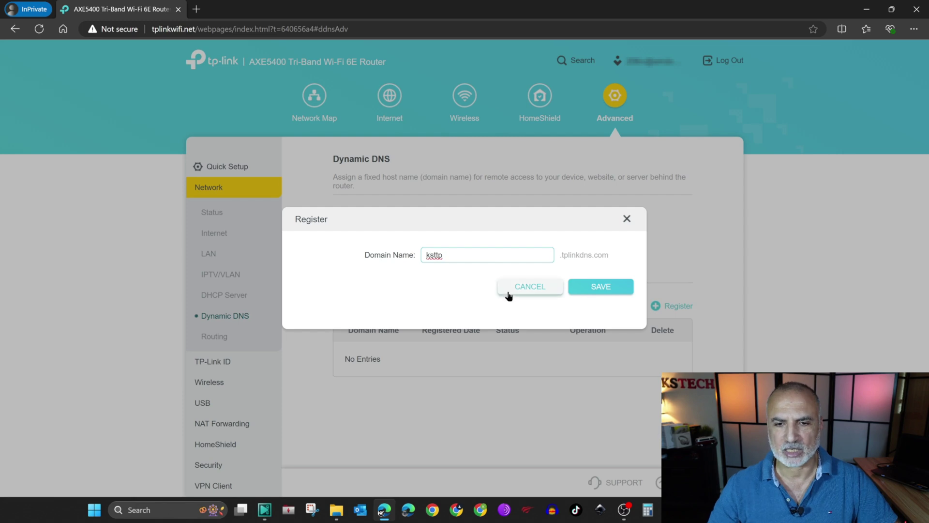
pyautogui.click(599, 289)
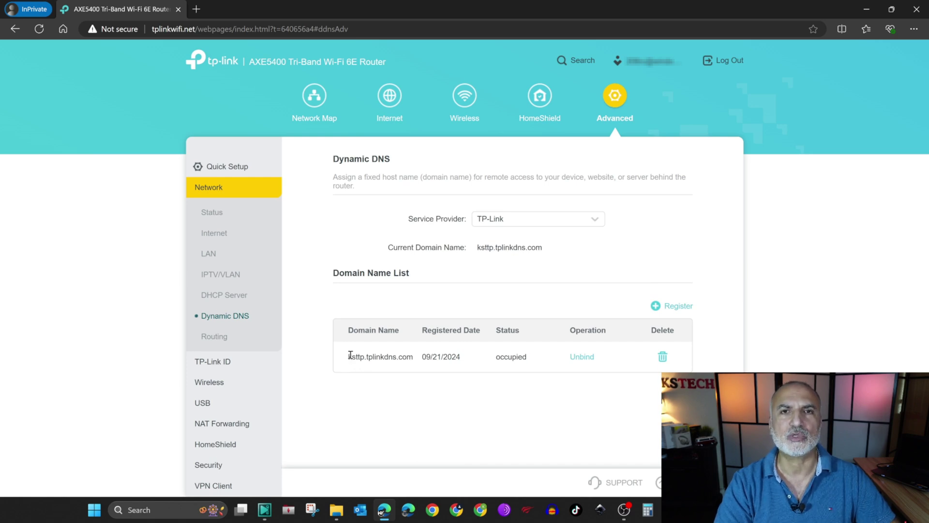
# Copy the domain name ksttp.tplinkdns.com to the clipboard.
pyautogui.moveTo(348, 356); pyautogui.dragTo(414, 357)
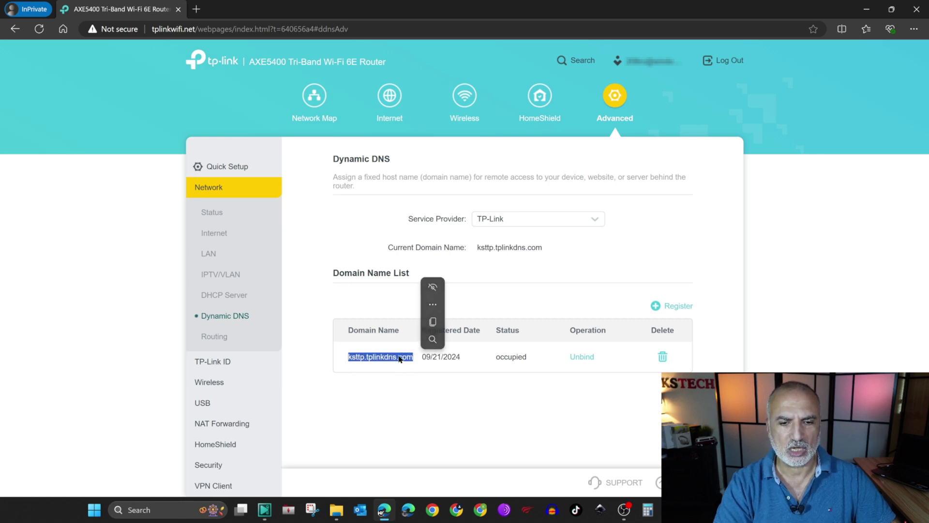
pyautogui.rightClick(400, 367)
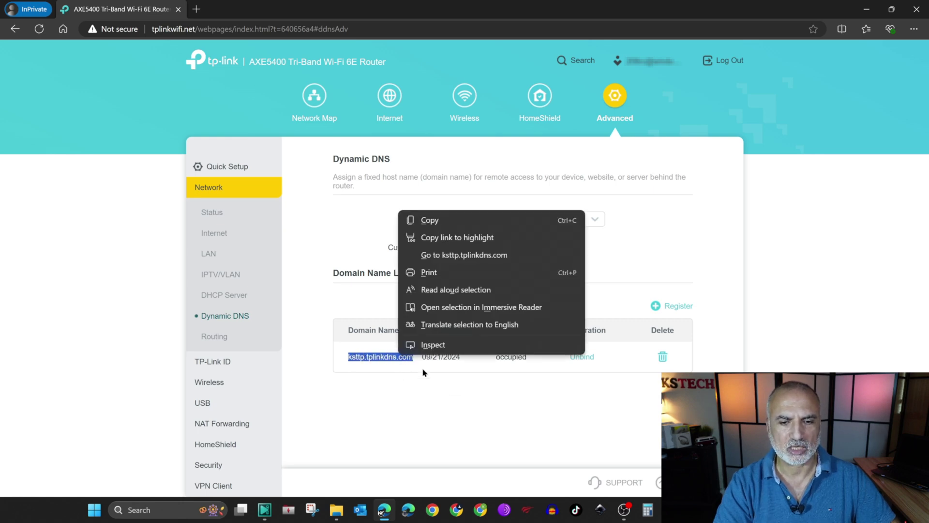
pyautogui.click(430, 220)
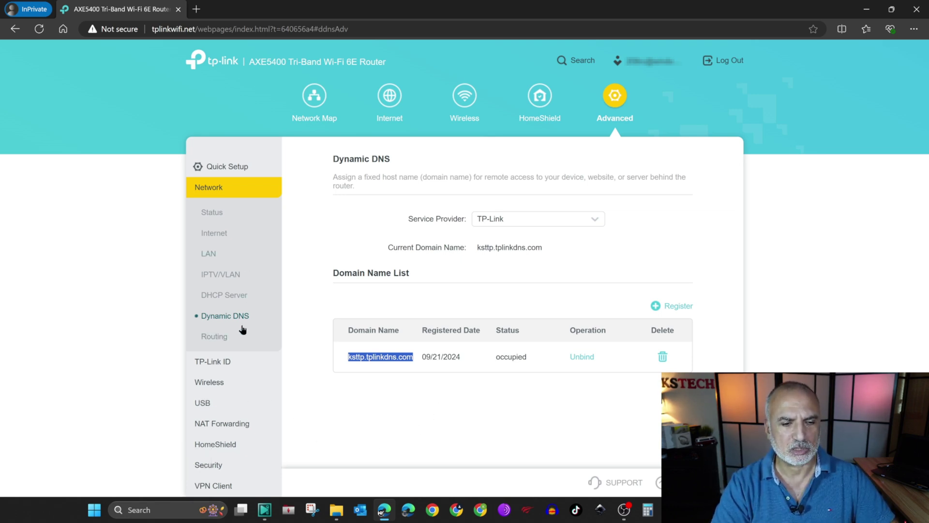
# Go to the OpenVPN page under VPN Server in the sidebar.
pyautogui.scroll(-3, 244, 329)
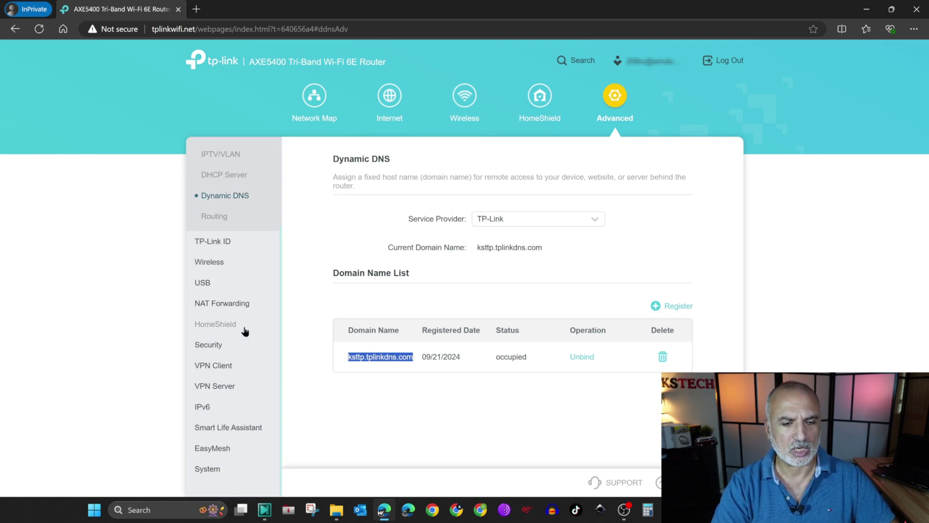
pyautogui.click(216, 387)
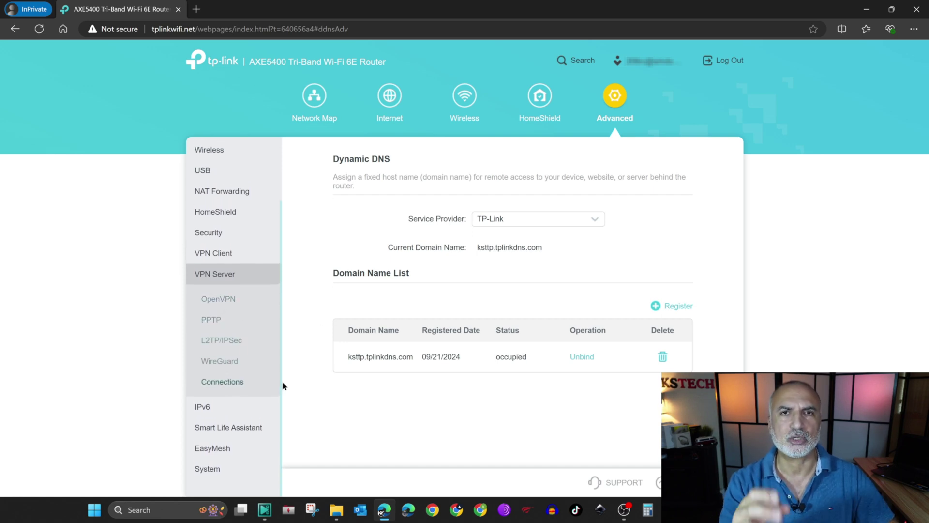
pyautogui.click(218, 299)
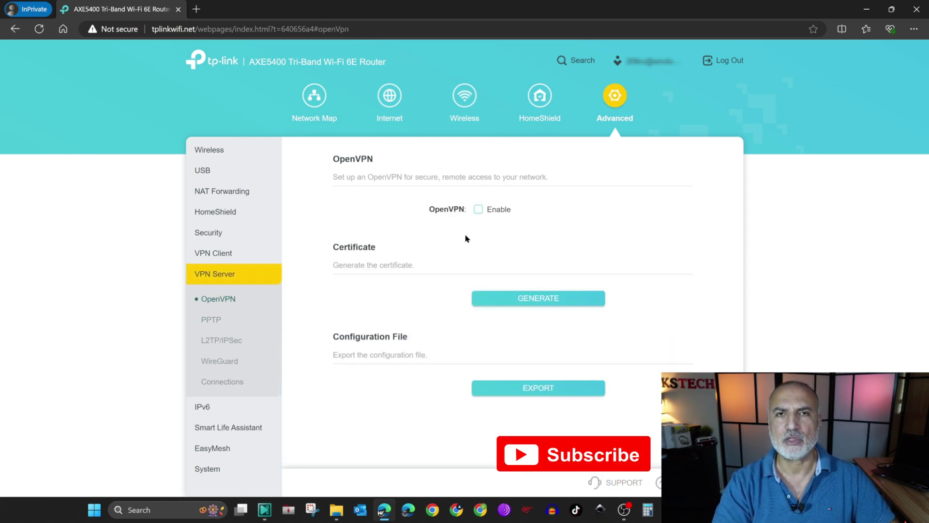
# Enable OpenVPN, keeping UDP port 1194 and Internet and Home Network client access.
pyautogui.click(479, 210)
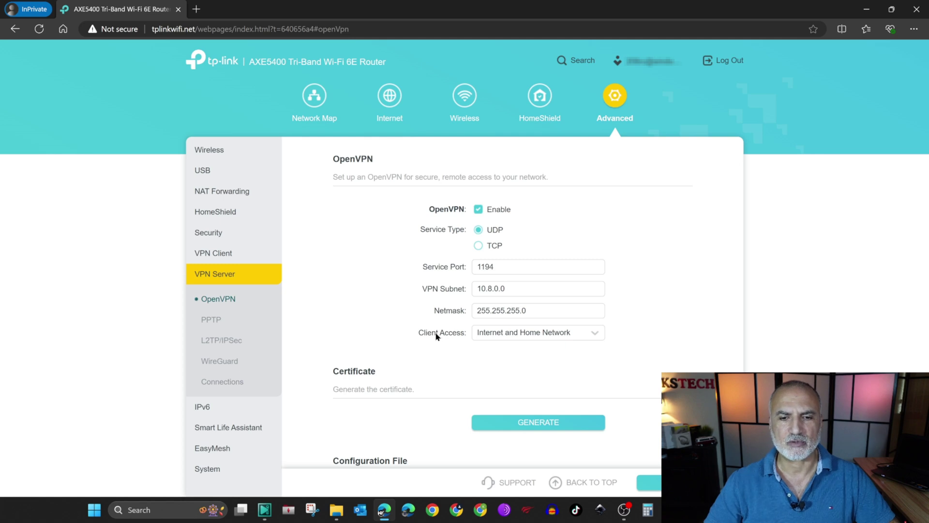
pyautogui.click(596, 334)
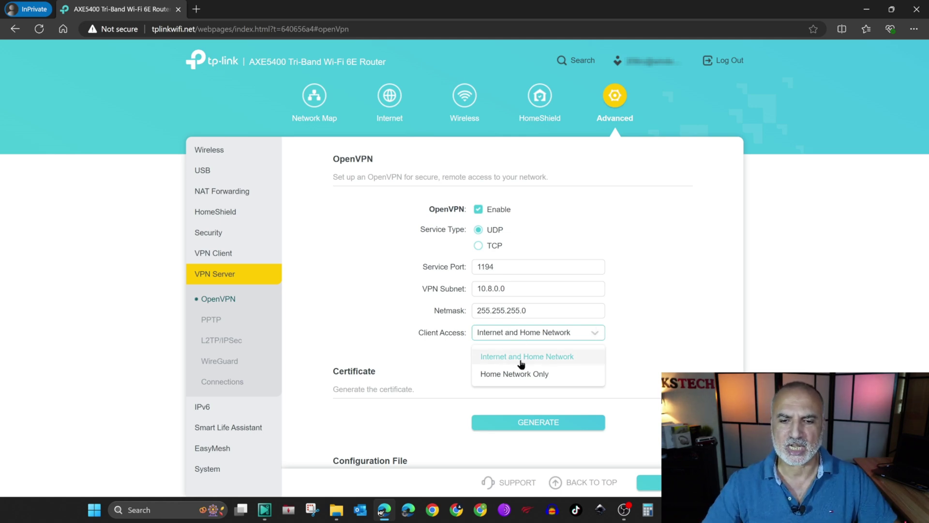
pyautogui.click(551, 358)
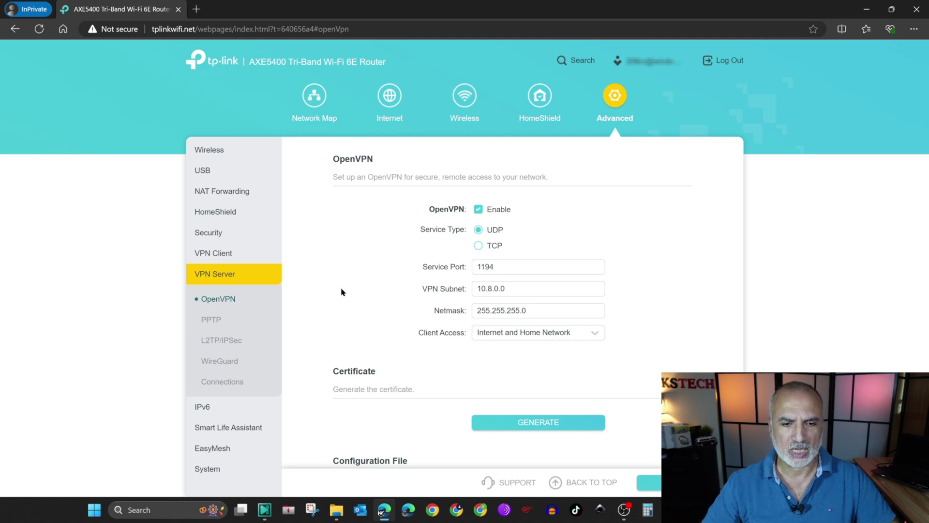
pyautogui.scroll(-2, 343, 293)
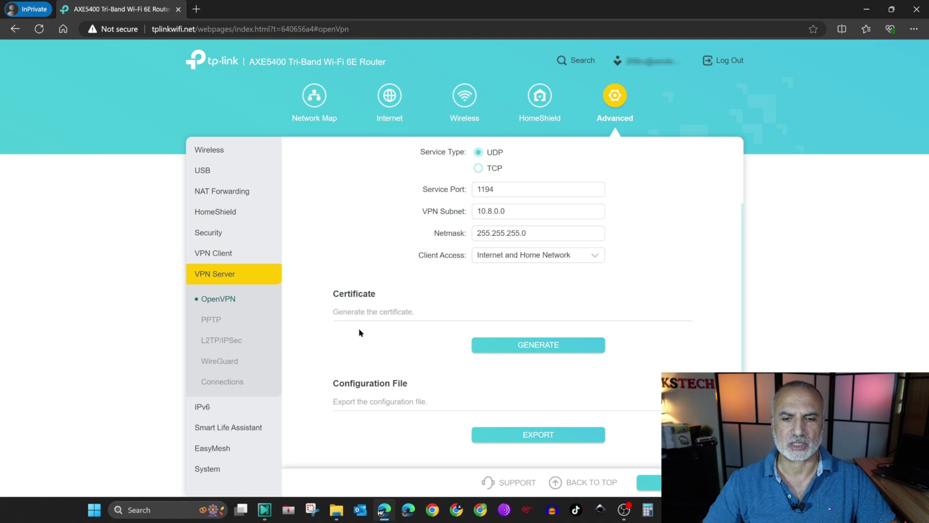
# Generate the certificate, save the exported OpenVPN-Config.ovpn to Downloads, and apply the settings.
pyautogui.click(533, 345)
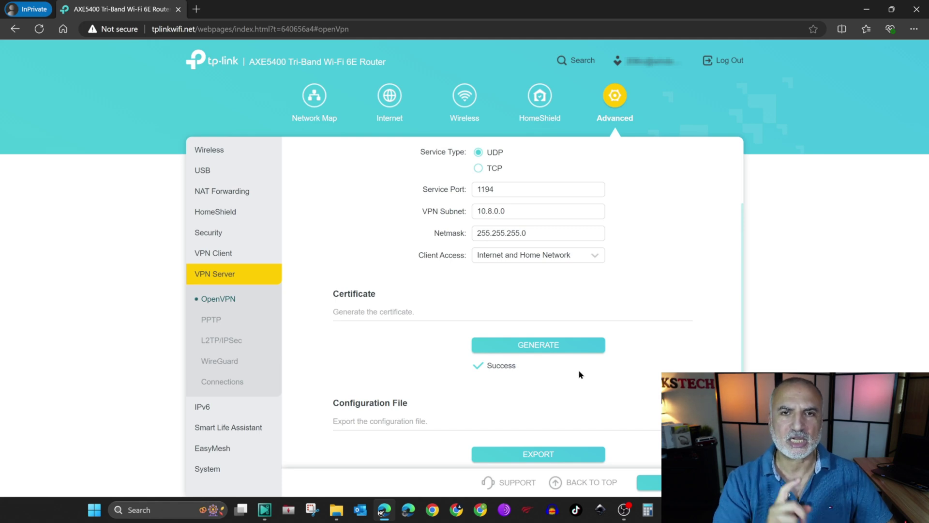
pyautogui.scroll(-1, 580, 374)
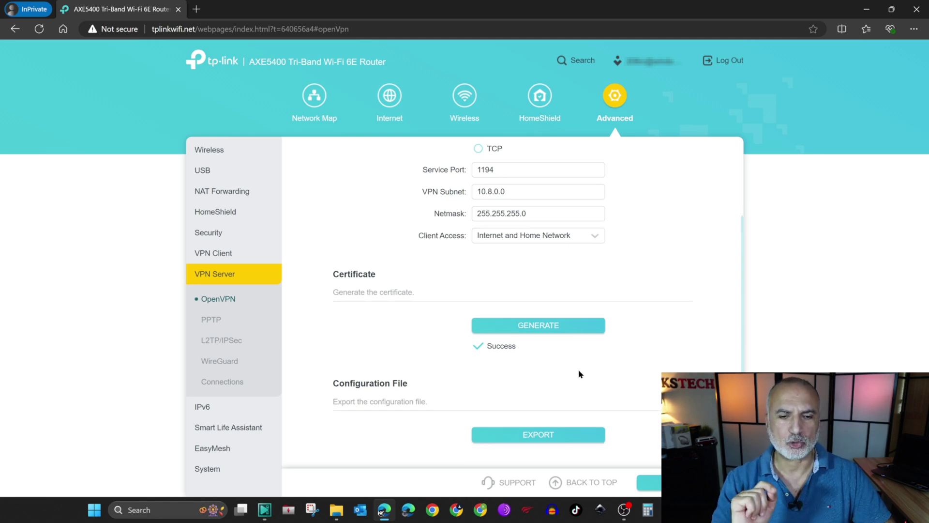
pyautogui.click(545, 437)
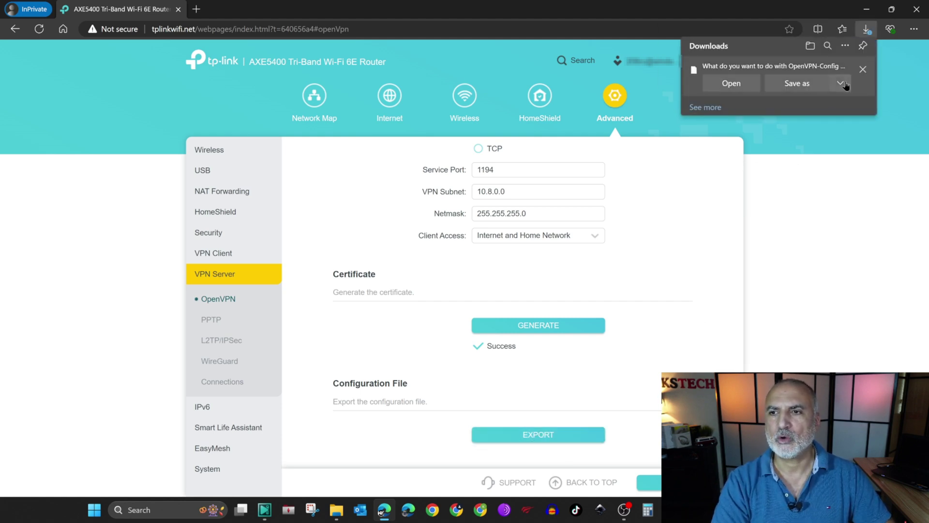
pyautogui.click(841, 83)
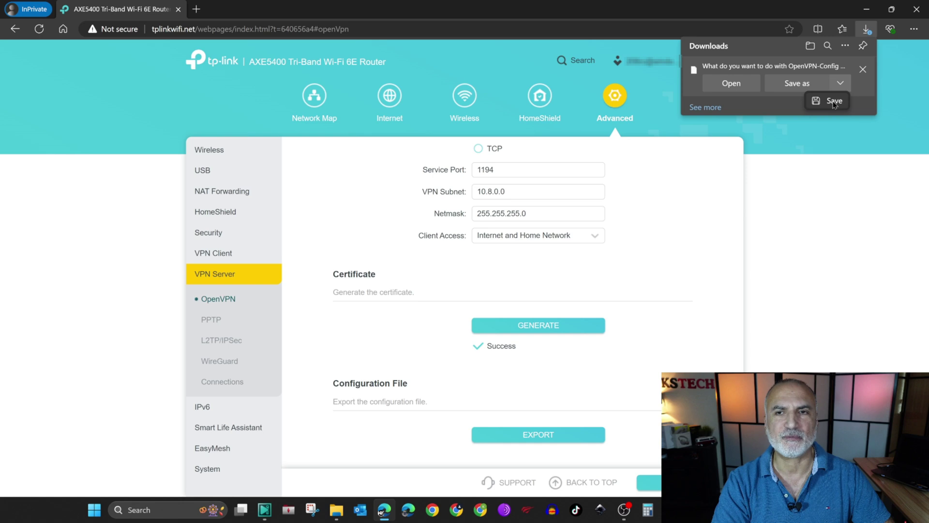
pyautogui.click(834, 102)
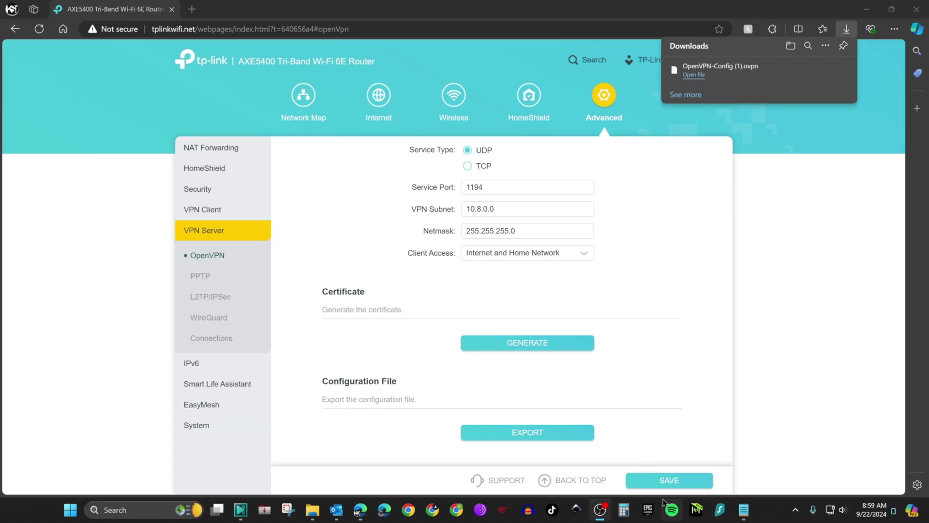
pyautogui.click(665, 481)
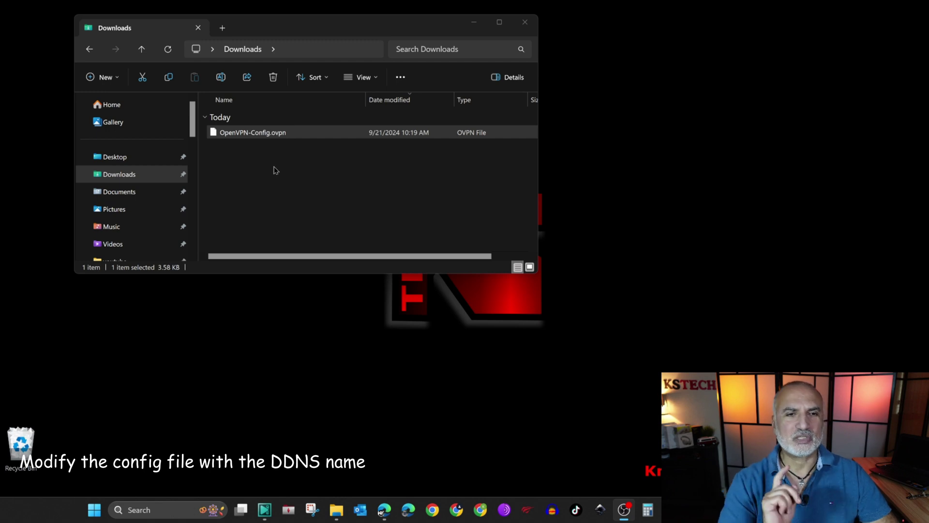
# Open OpenVPN-Config.ovpn in Notepad.
pyautogui.rightClick(242, 139)
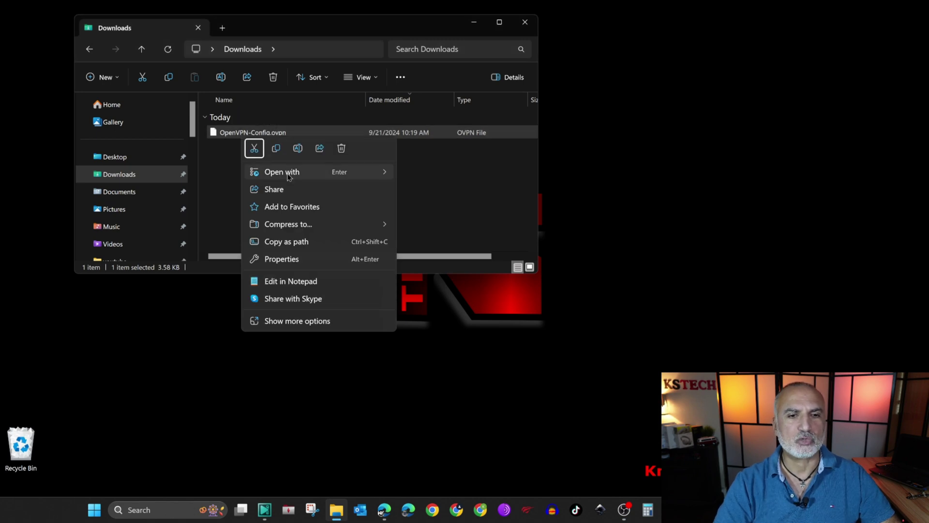
pyautogui.moveTo(291, 177)
pyautogui.click(426, 175)
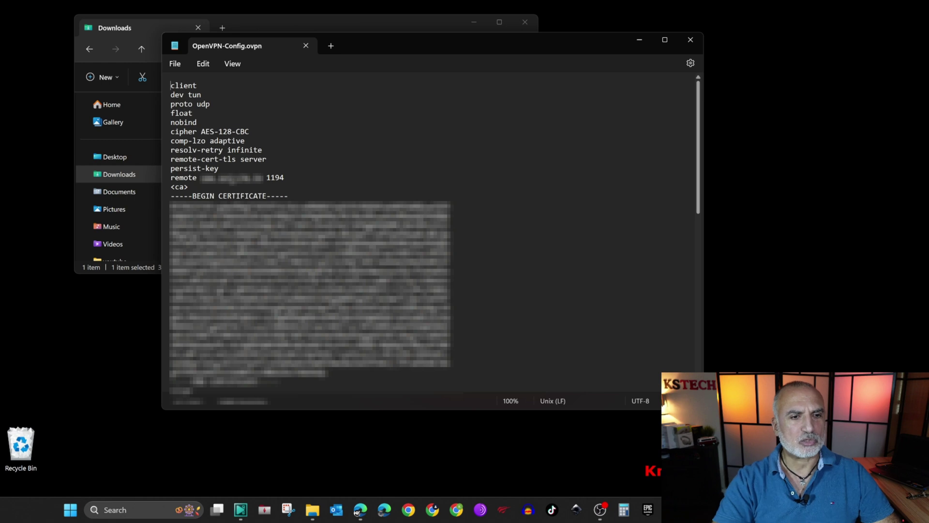
# Replace the IP on the remote line with ksttp.tplinkdns.com and save the file.
pyautogui.moveTo(201, 178); pyautogui.dragTo(262, 186)
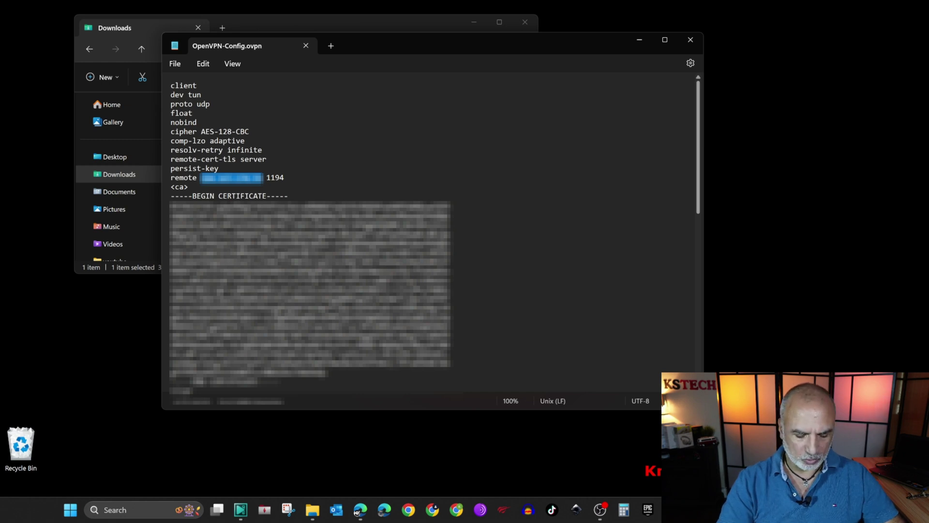
pyautogui.hotkey('ctrl', 'v')
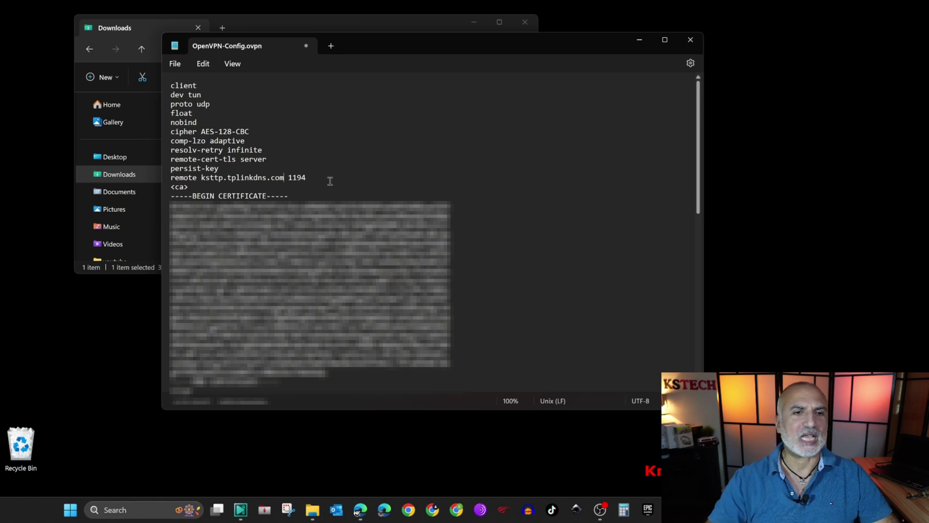
pyautogui.click(179, 69)
pyautogui.click(182, 137)
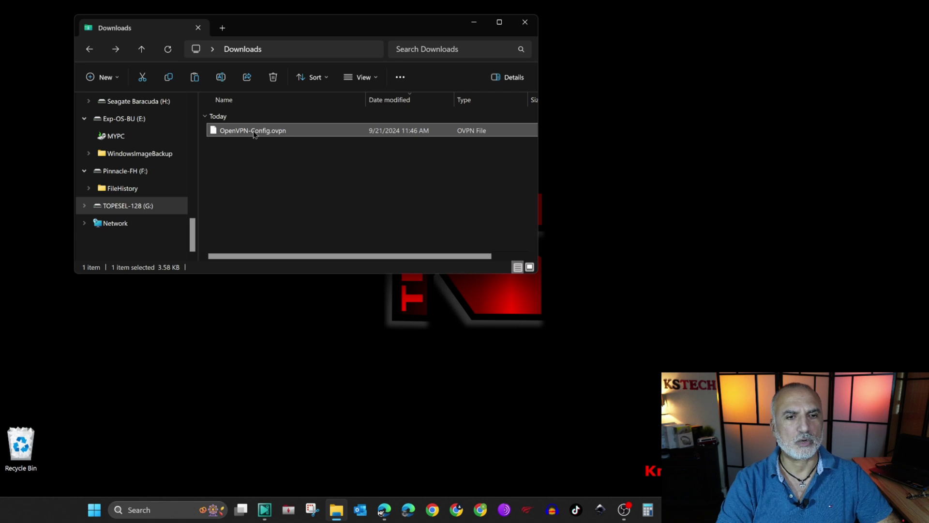
# Copy OpenVPN-Config.ovpn from Downloads and paste it onto the TOPESEL-128 (G:) drive.
pyautogui.rightClick(253, 134)
pyautogui.click(287, 144)
pyautogui.click(134, 207)
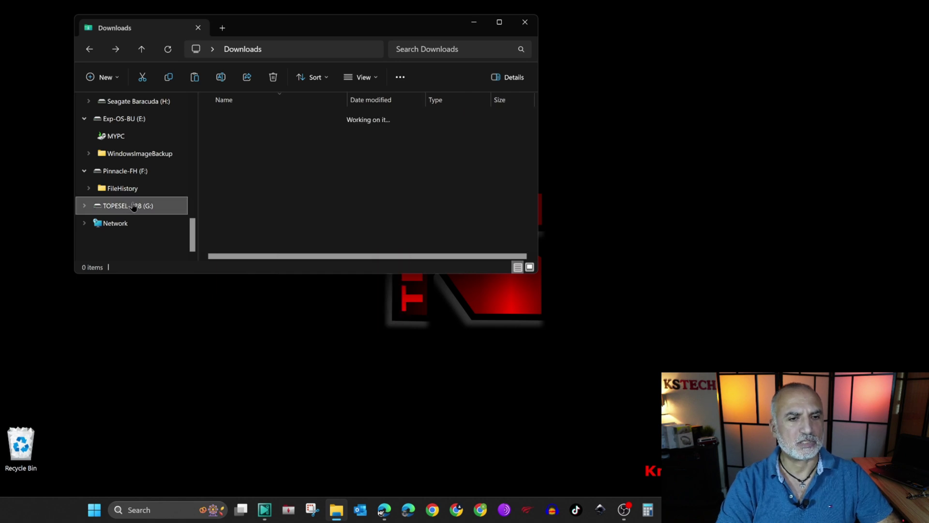
pyautogui.rightClick(245, 143)
pyautogui.click(261, 152)
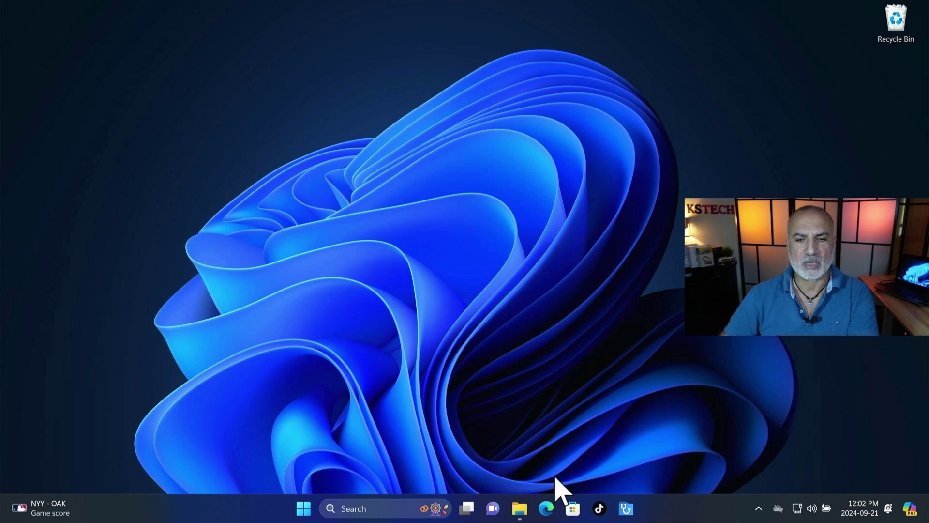
# Open an InPrivate Edge window and go to the pasted OpenVPN Connect download page.
pyautogui.rightClick(547, 507)
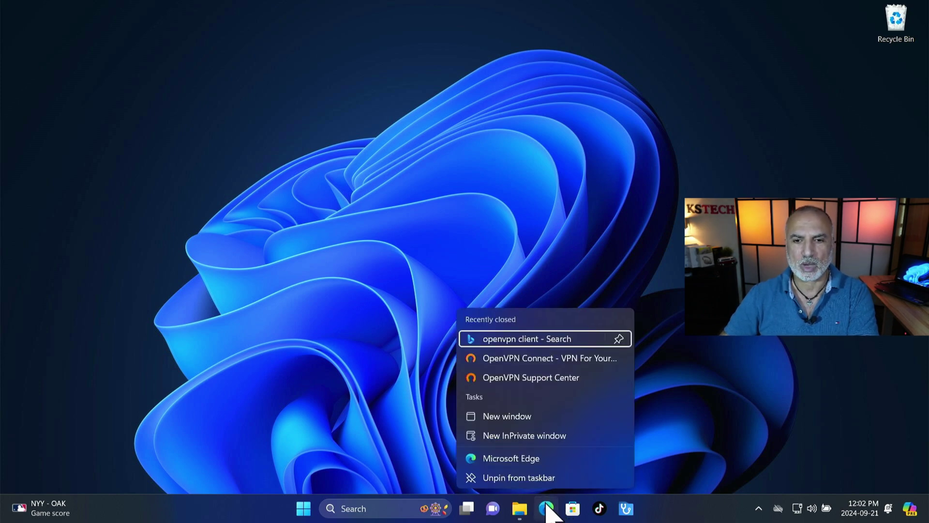
pyautogui.click(527, 435)
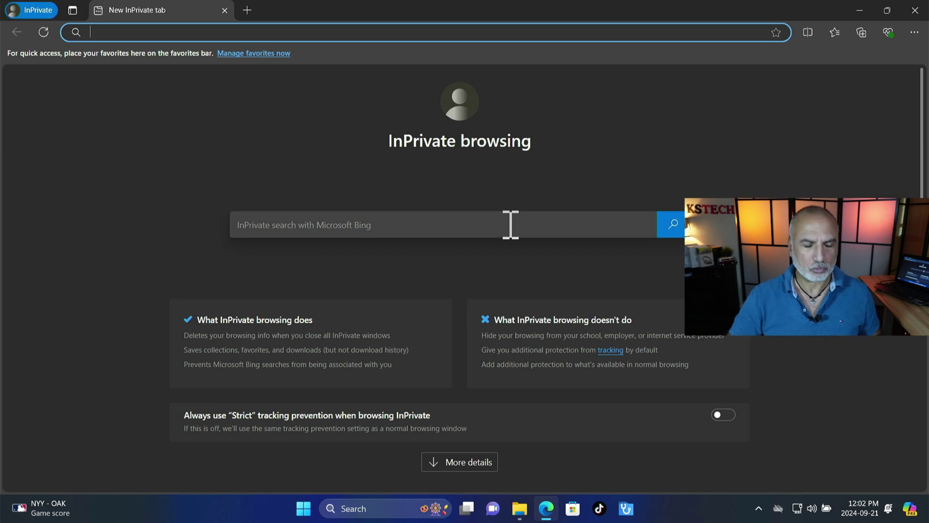
pyautogui.hotkey('ctrl', 'v')
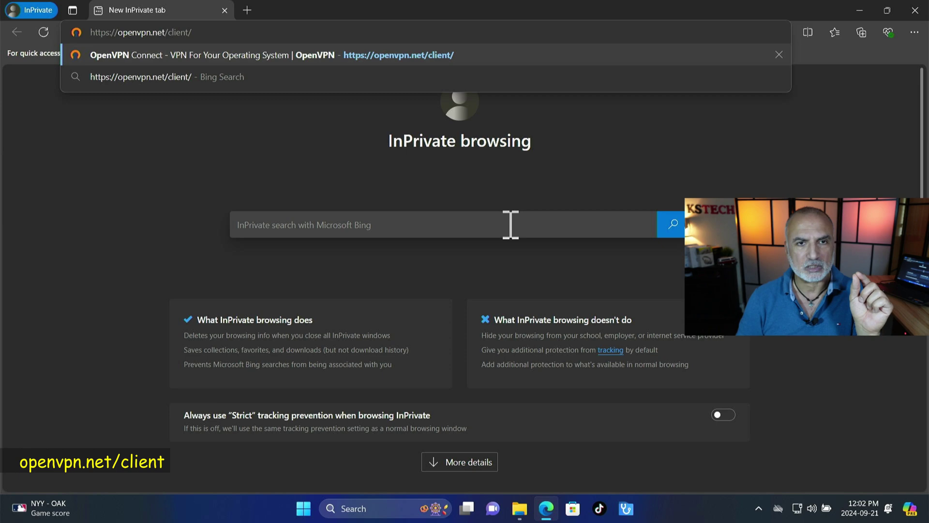
pyautogui.press('Return')
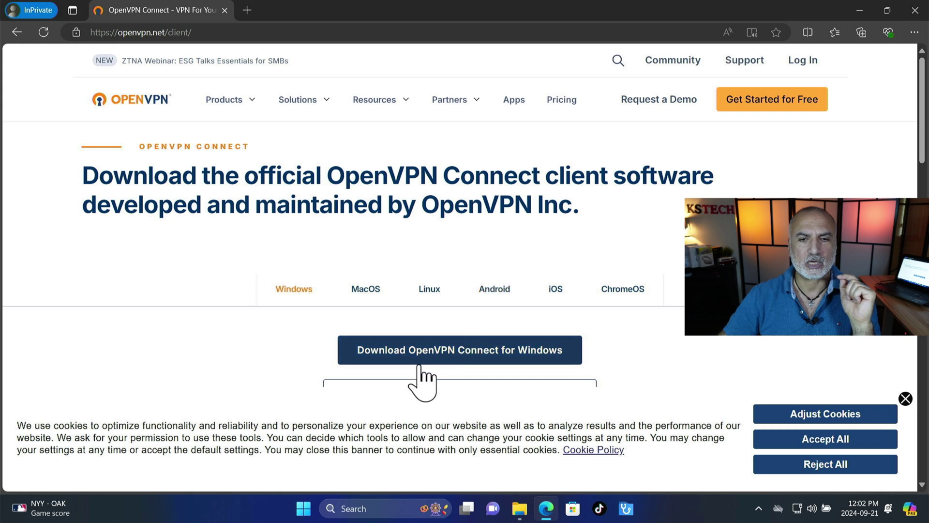
# Download and save the OpenVPN Connect for Windows .msi, then run it.
pyautogui.click(449, 358)
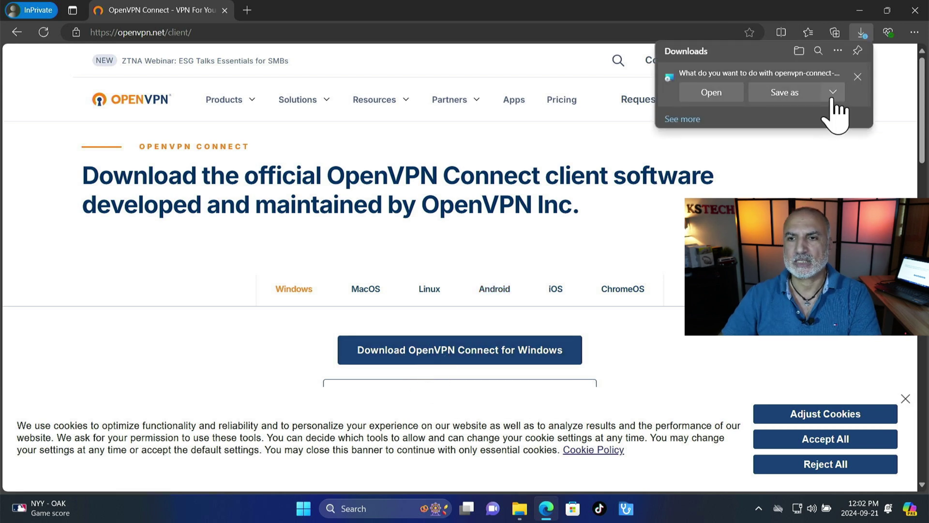
pyautogui.click(833, 95)
pyautogui.click(819, 117)
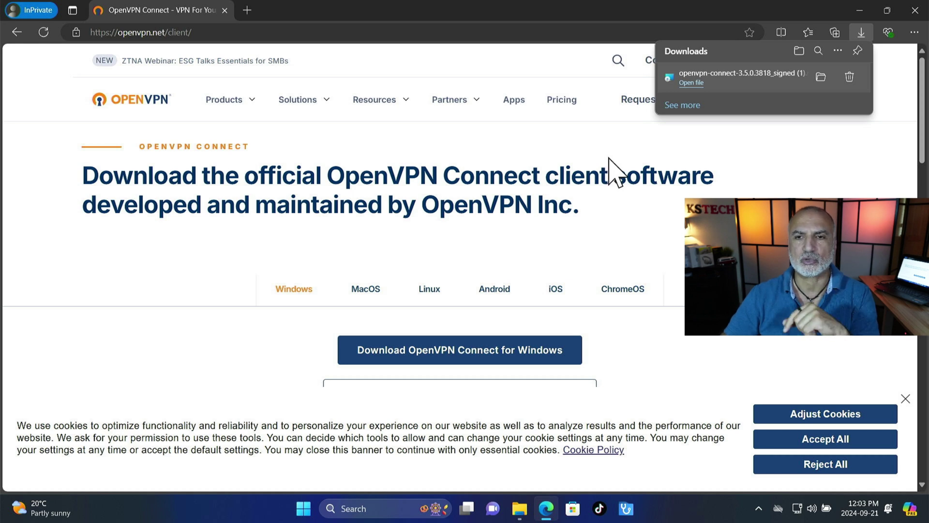
pyautogui.click(692, 83)
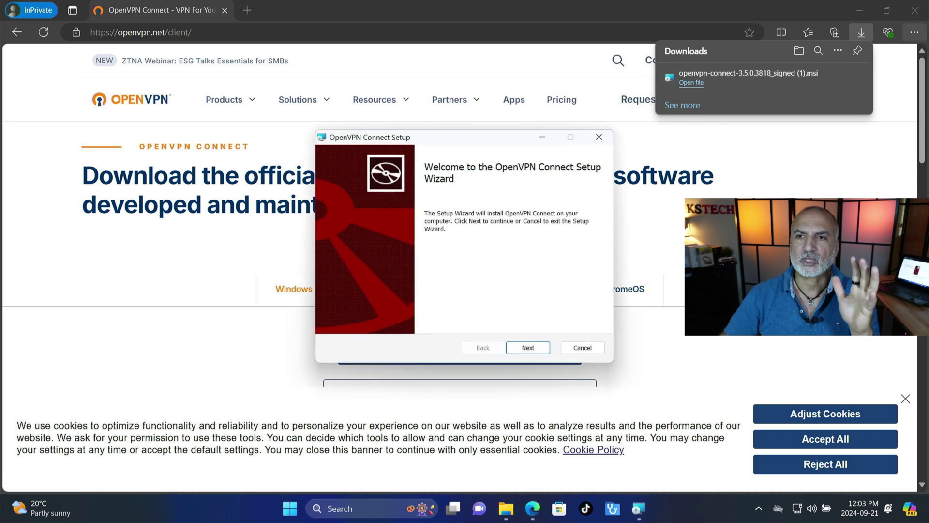
# Close the browser and install OpenVPN Connect, accepting the license terms and approving the UAC prompt.
pyautogui.click(915, 11)
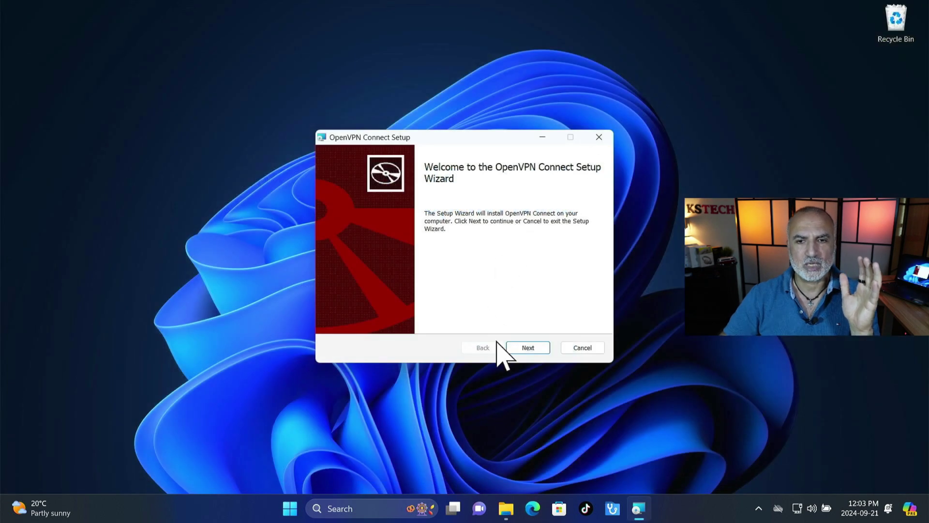
pyautogui.click(530, 348)
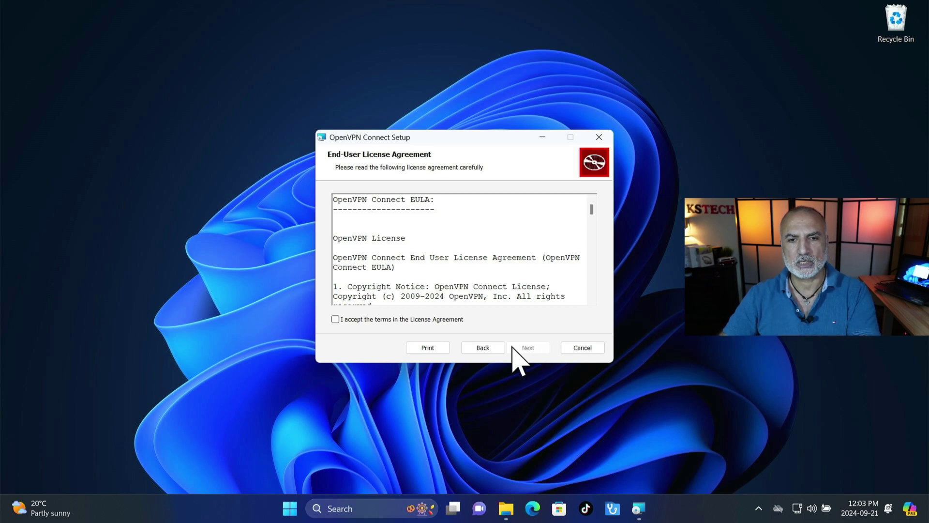
pyautogui.click(412, 320)
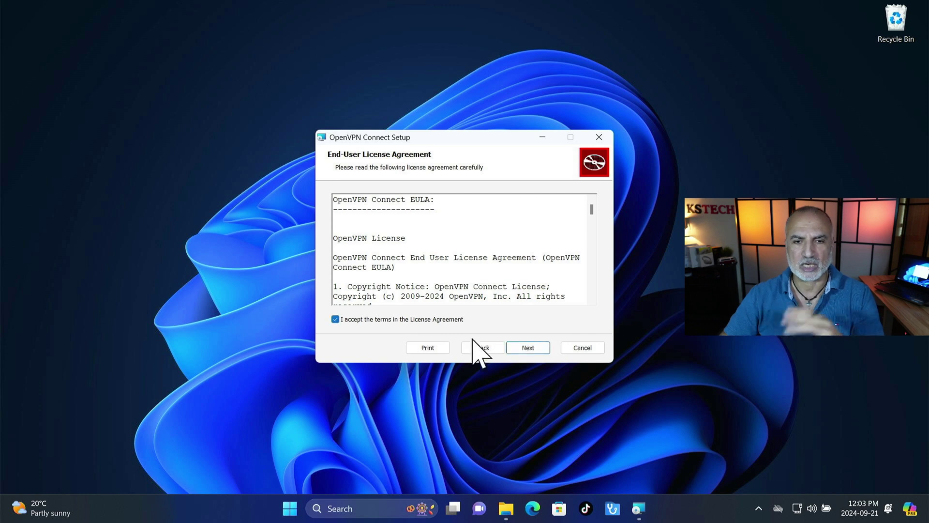
pyautogui.click(528, 348)
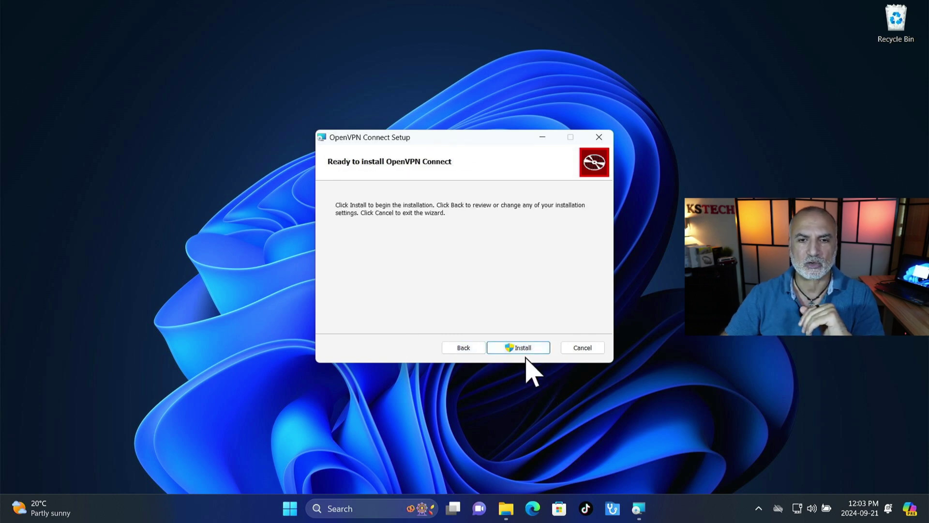
pyautogui.click(522, 349)
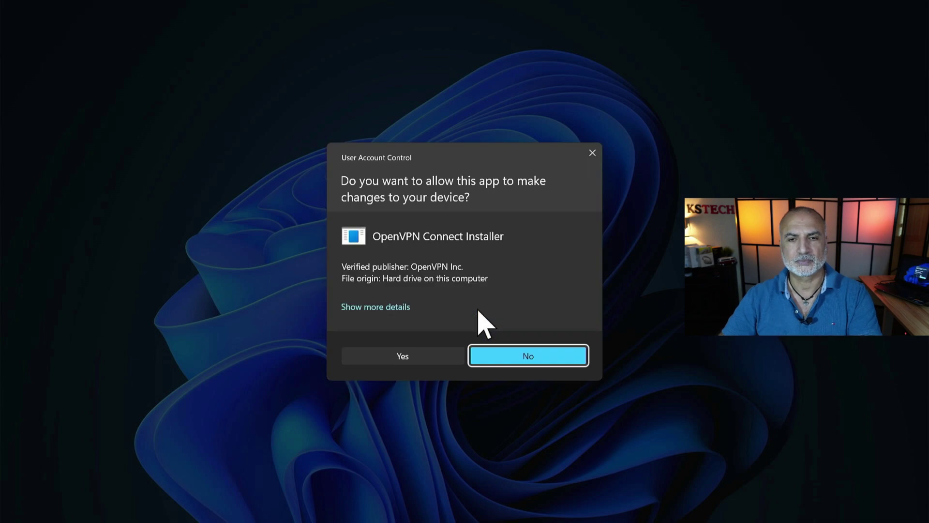
pyautogui.click(401, 357)
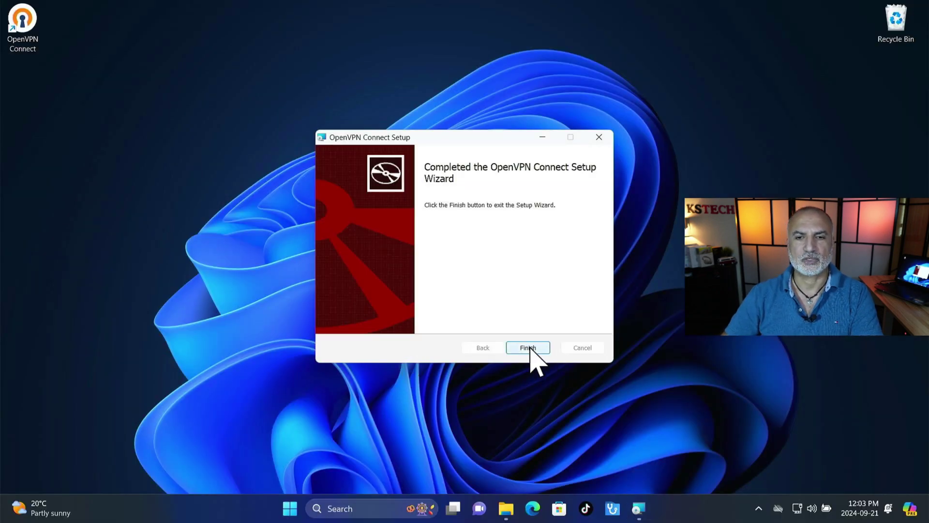
pyautogui.click(529, 348)
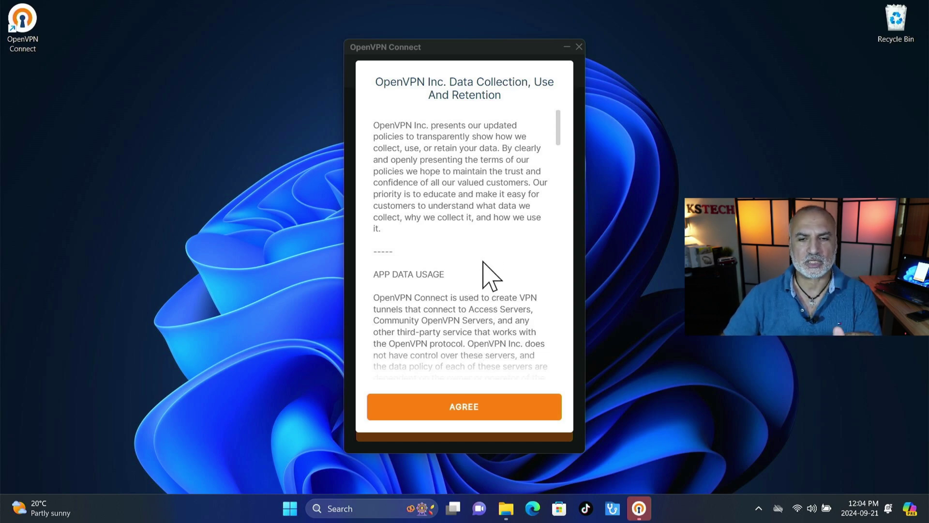
pyautogui.click(464, 409)
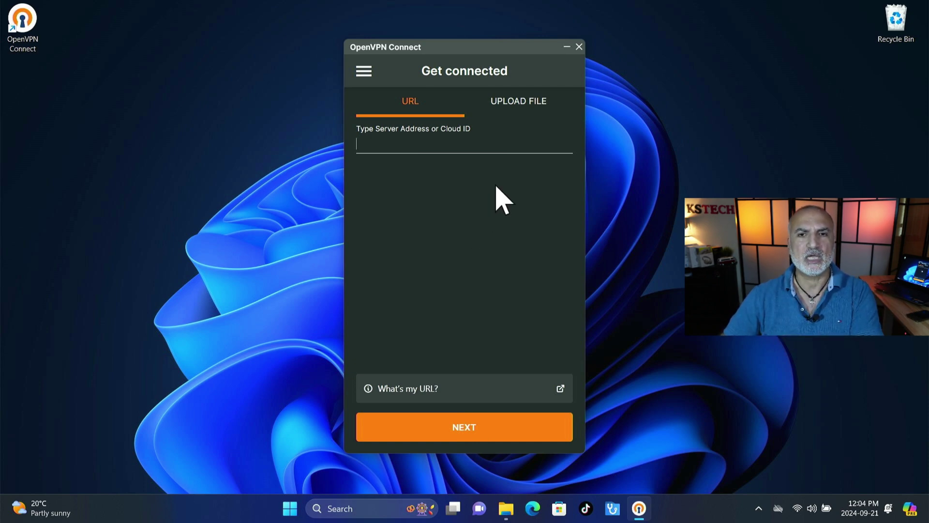
pyautogui.click(521, 103)
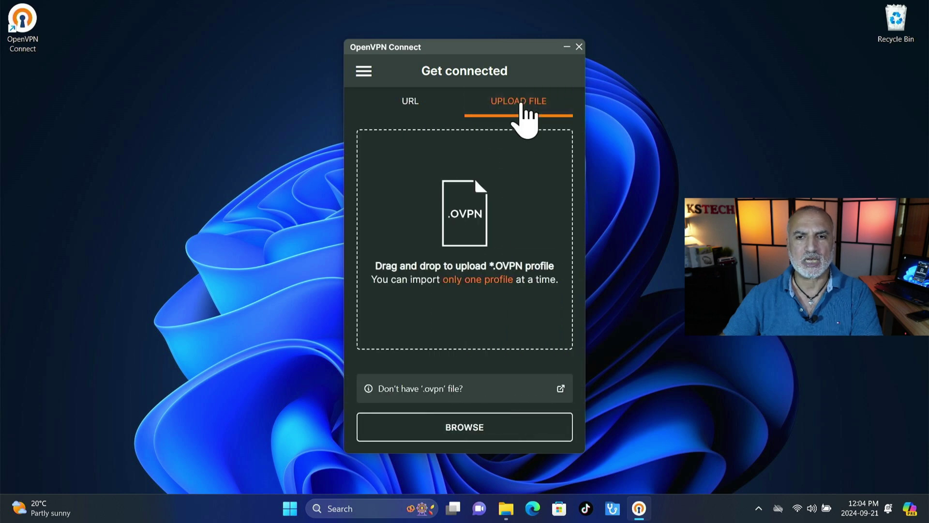
pyautogui.click(469, 434)
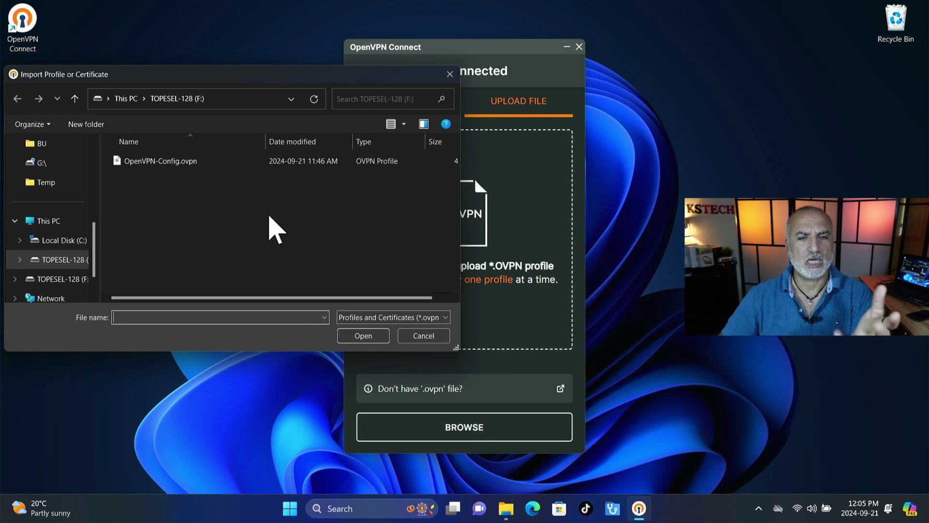
pyautogui.click(171, 162)
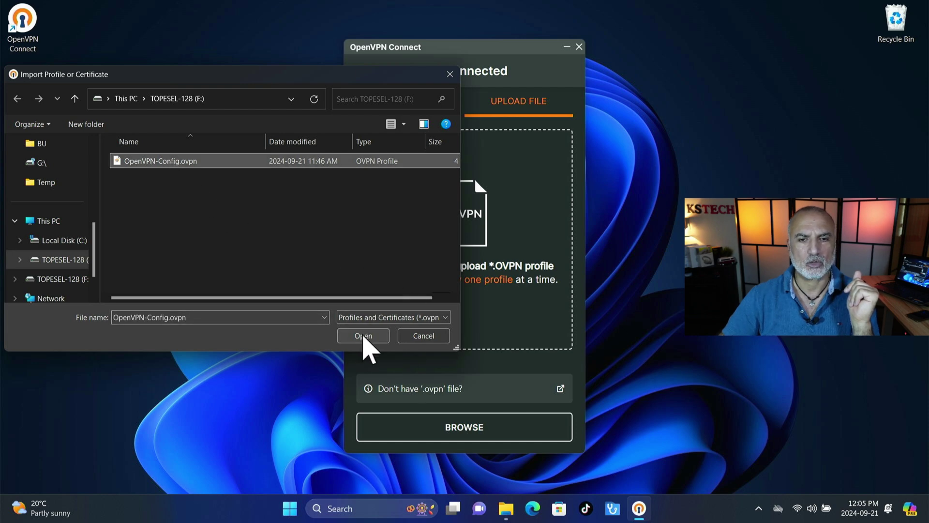
pyautogui.click(363, 336)
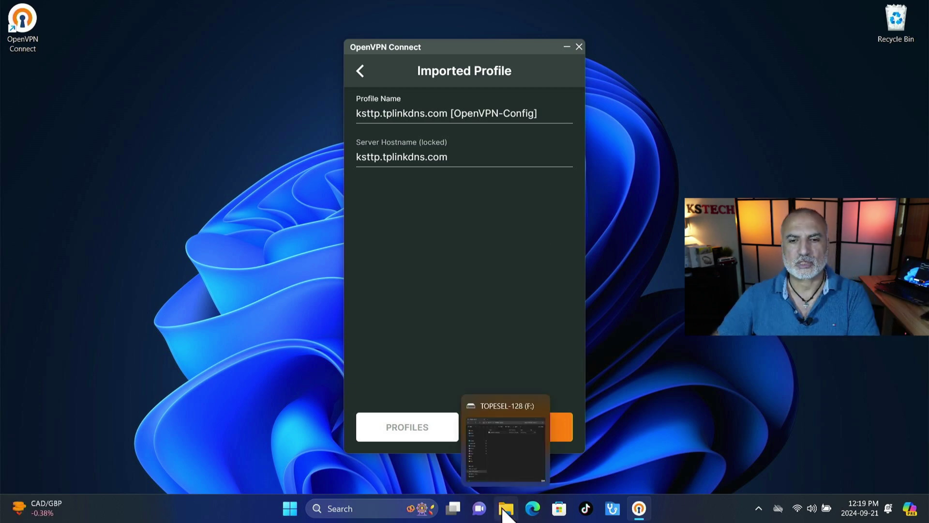
pyautogui.click(506, 508)
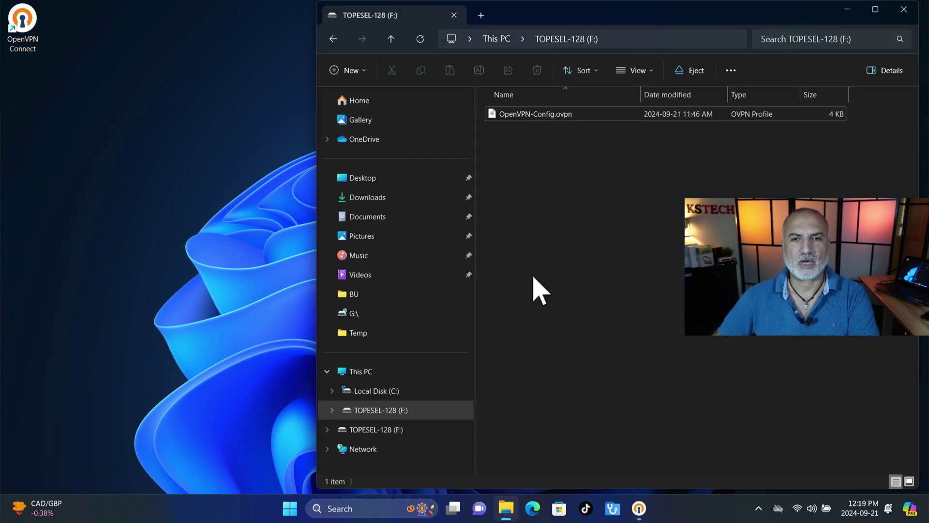
pyautogui.click(481, 16)
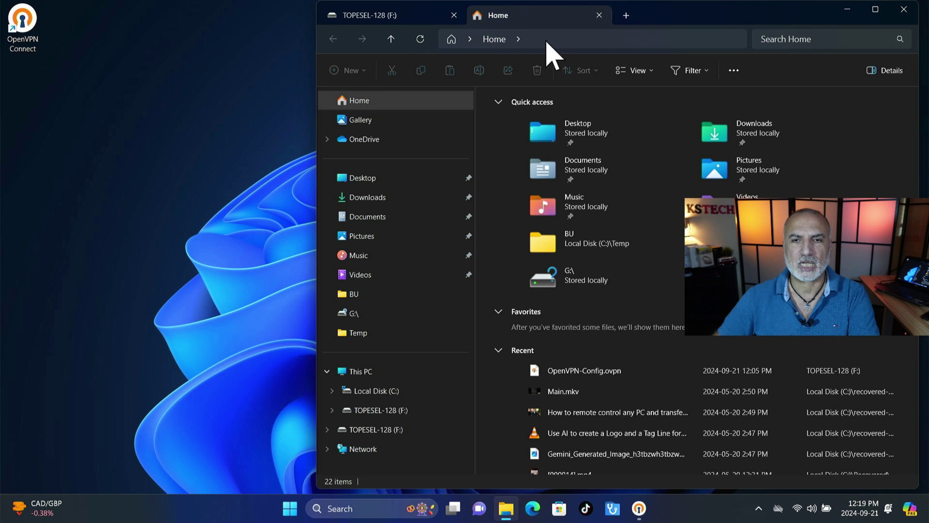
pyautogui.click(548, 39)
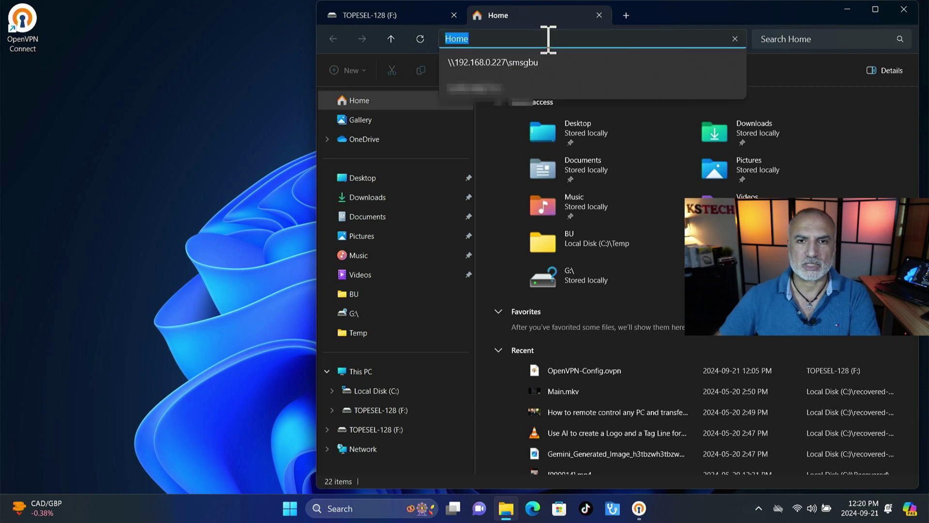
pyautogui.press('Escape')
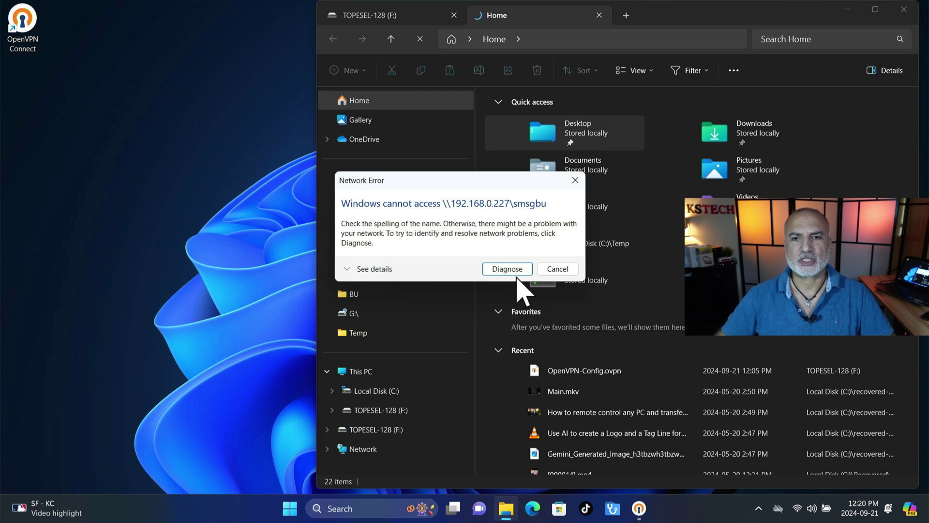
pyautogui.click(556, 270)
pyautogui.click(599, 15)
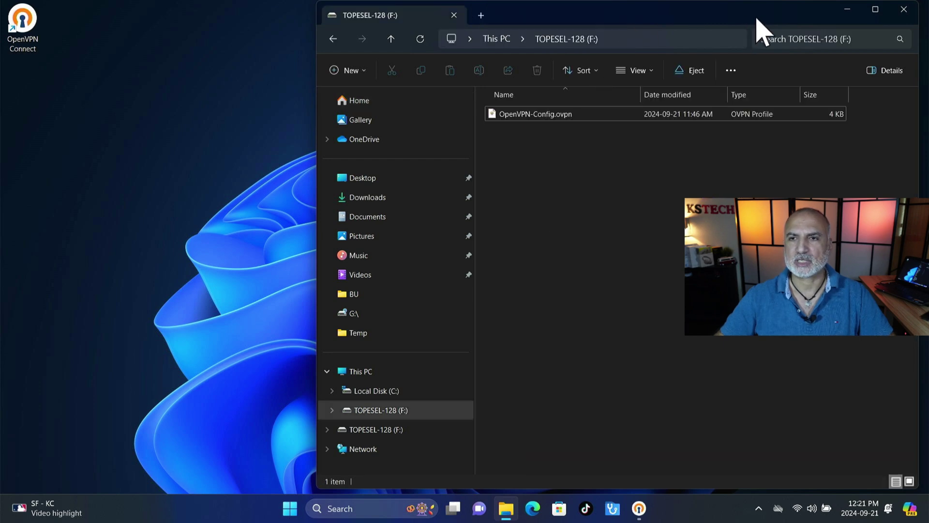
pyautogui.click(848, 11)
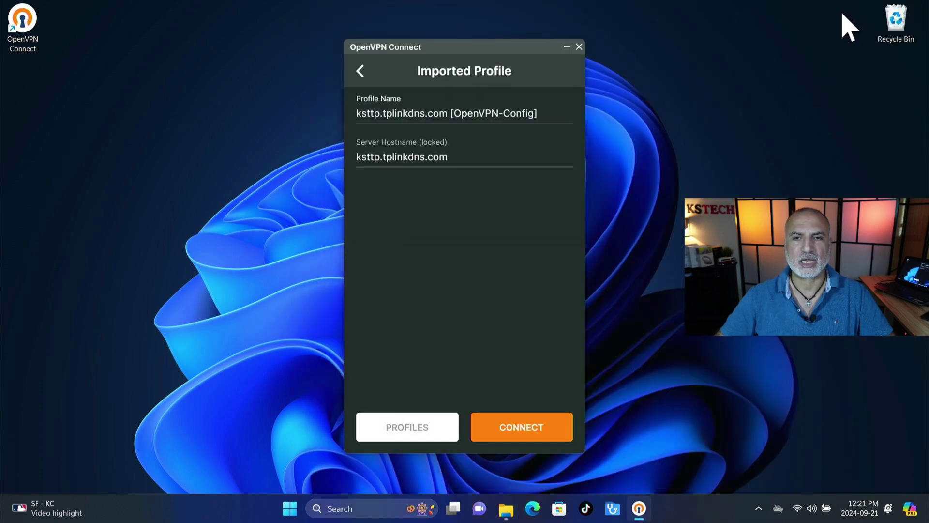
pyautogui.click(517, 431)
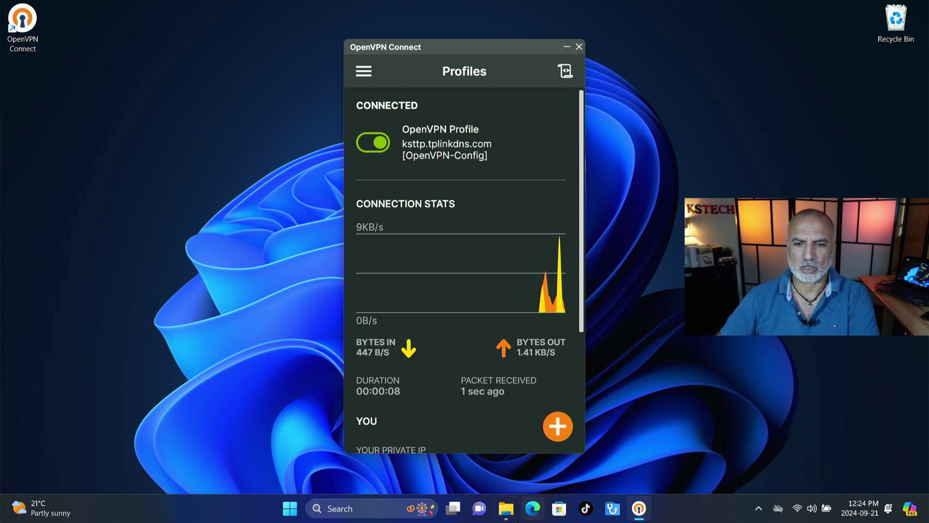
pyautogui.click(510, 508)
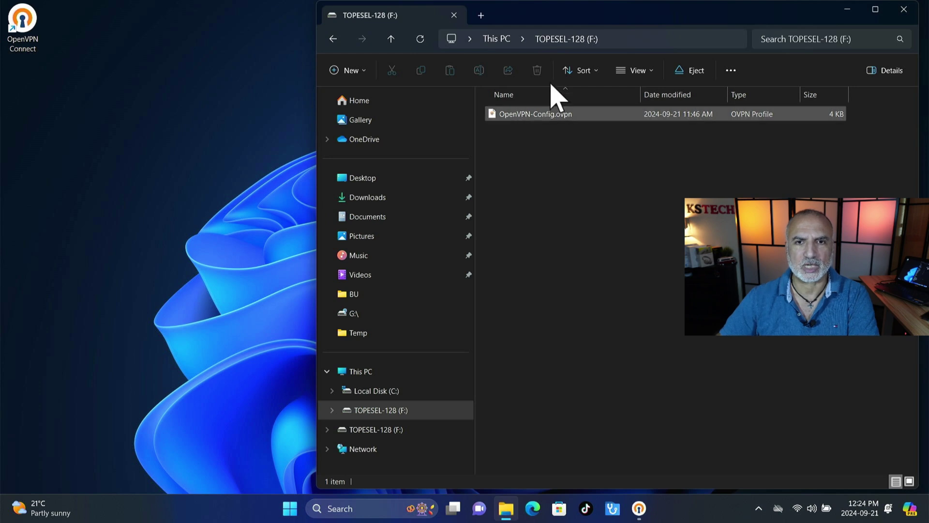
# Open \\192.168.0.227\smsgbu from the address history in a new File Explorer tab.
pyautogui.click(480, 15)
pyautogui.click(556, 38)
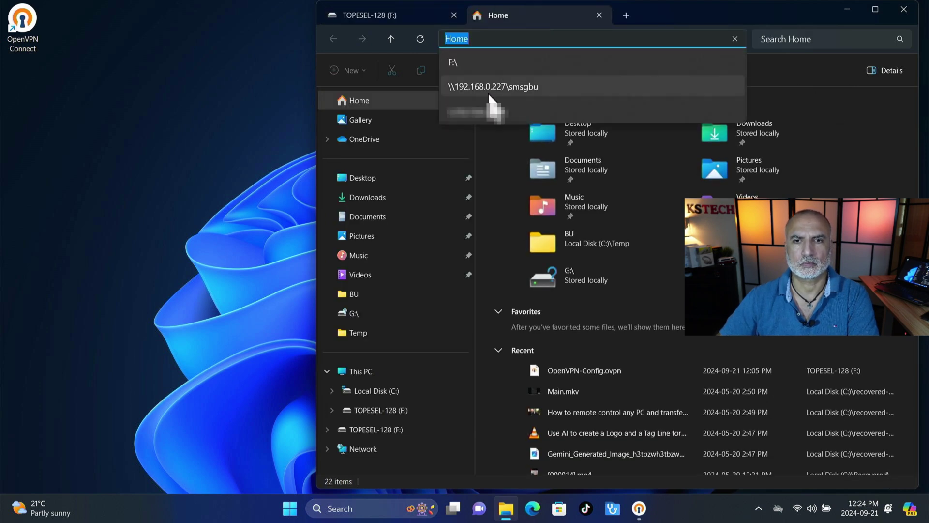